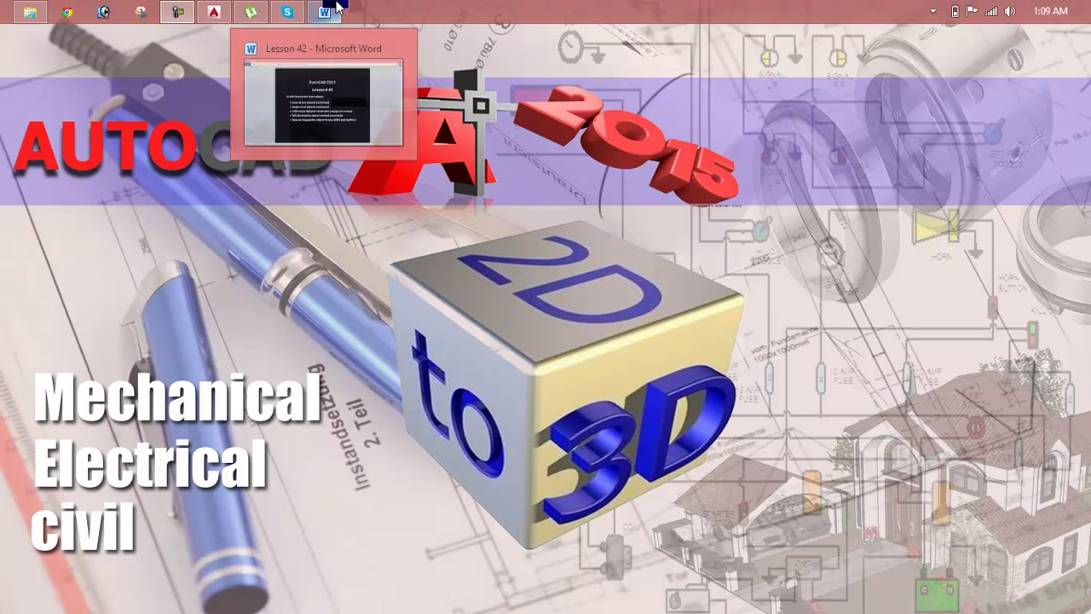
Step: Bring the Lesson 42 Extend outline into view in Word, then return to the AutoCAD drawing
left_click(338, 86)
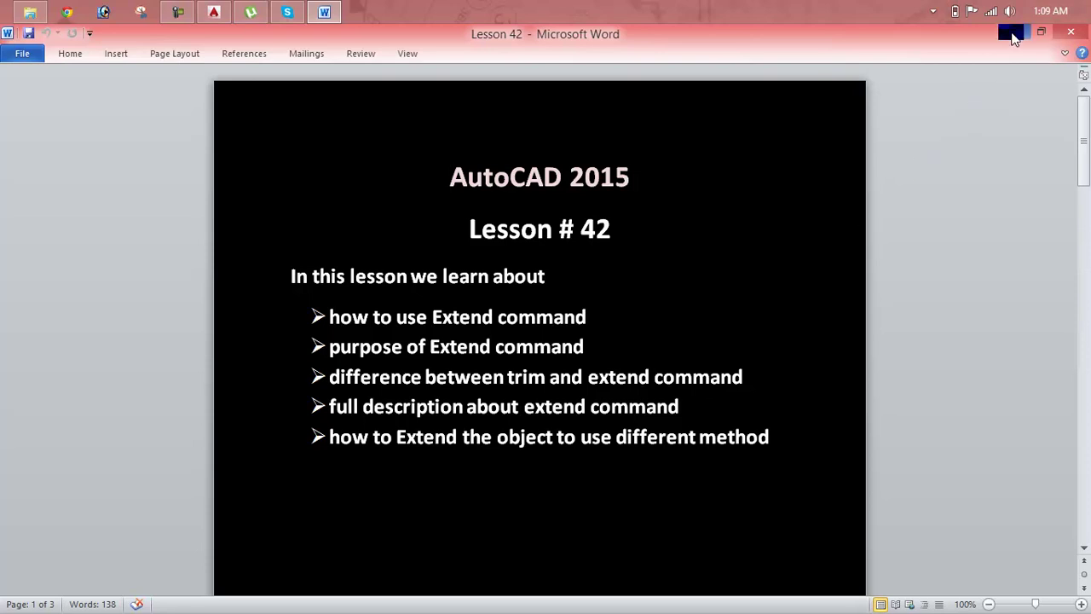
mouse_move(213, 12)
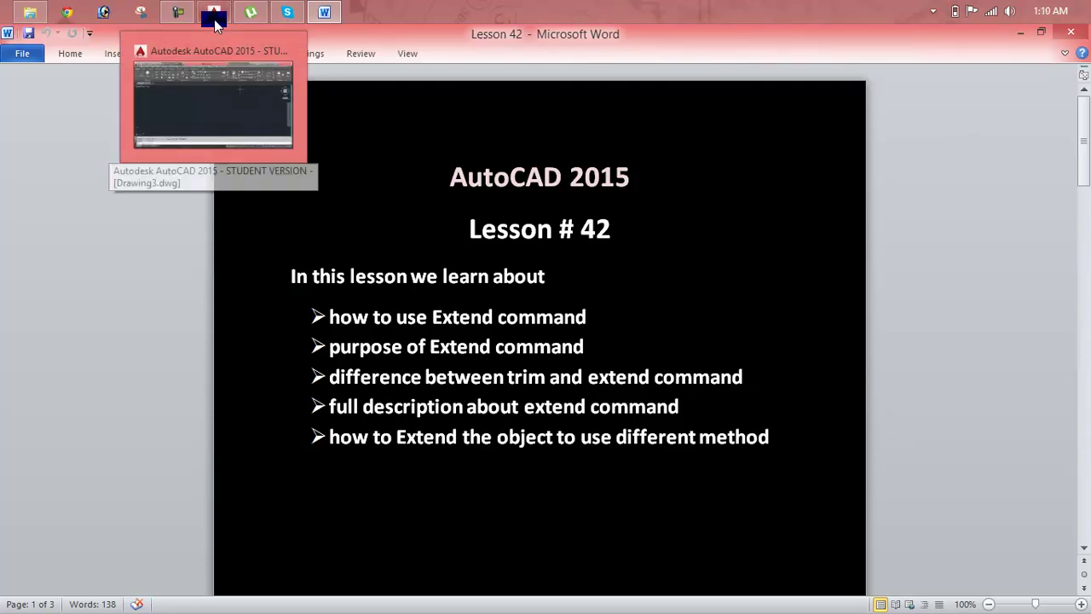
left_click(239, 72)
Step: Use UN to set Drawing3's length units to Engineering with 0'-0" precision
key("Escape")
key("Escape")
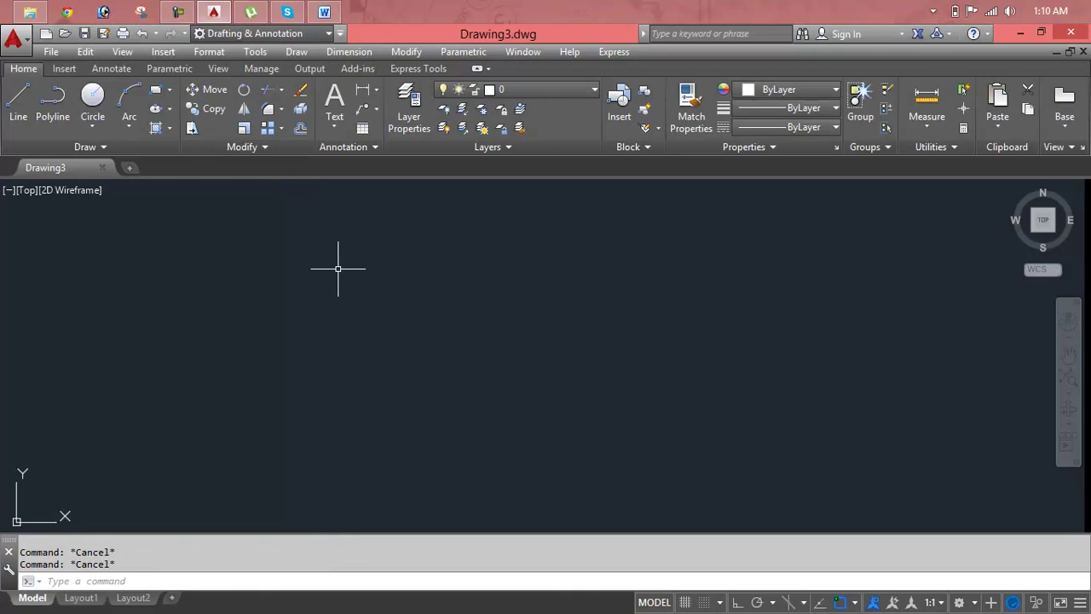
type("un")
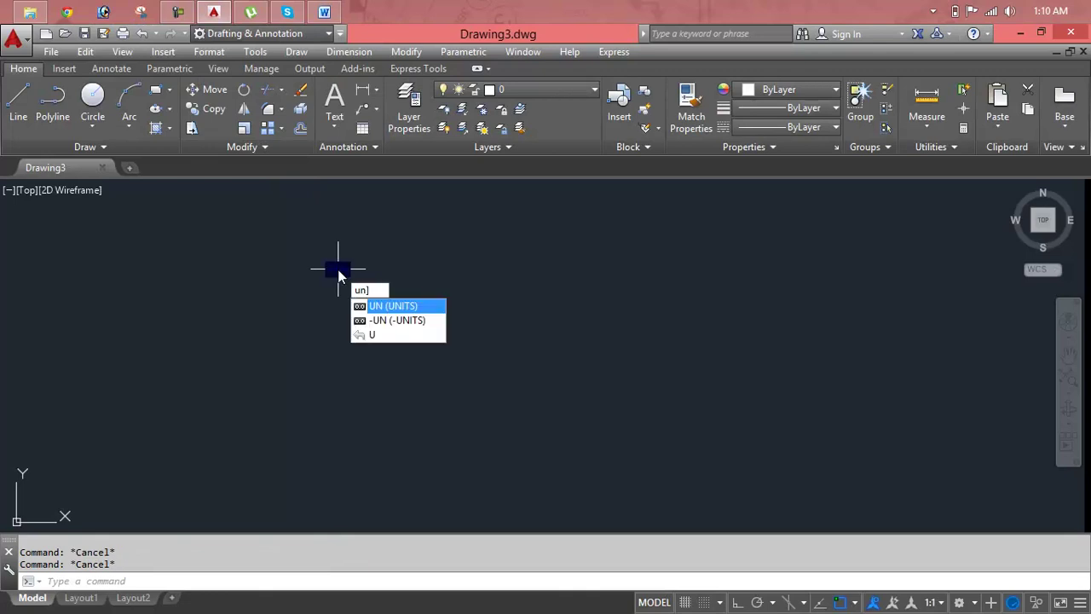
key("Return")
left_click(474, 214)
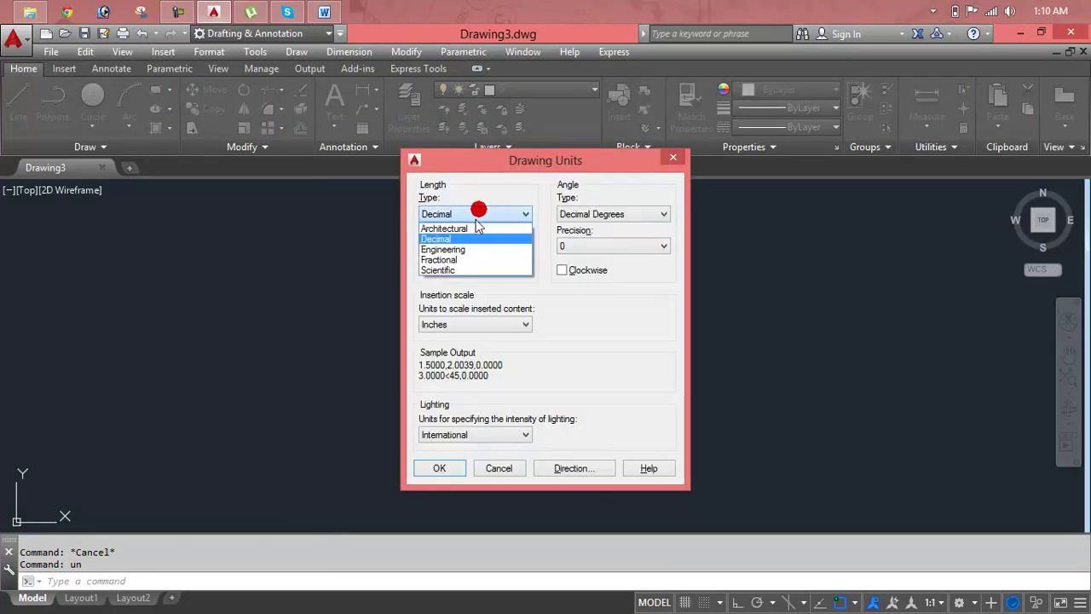
left_click(475, 249)
left_click(474, 246)
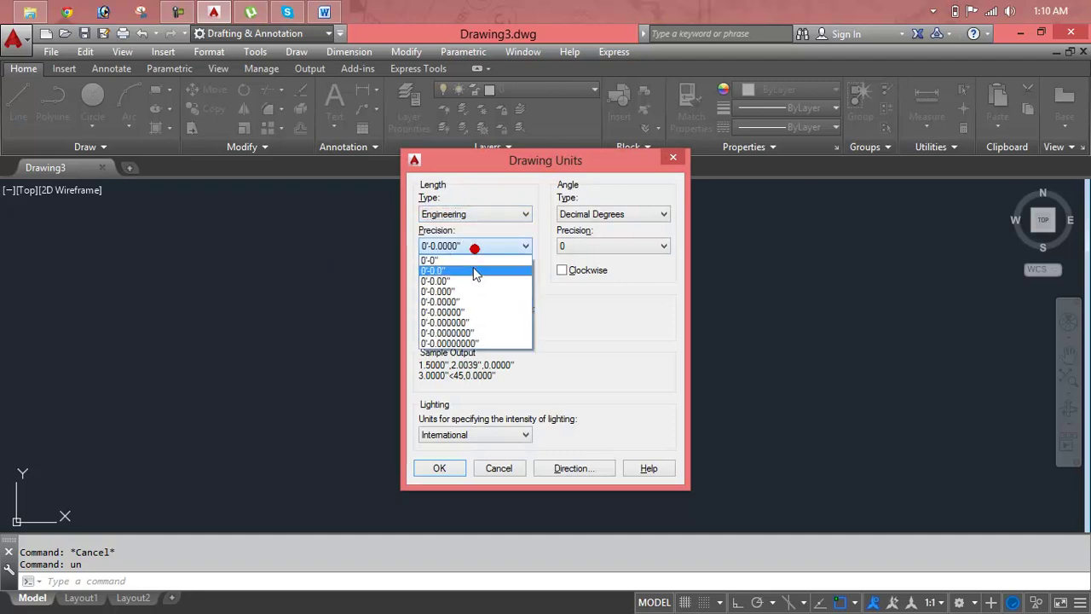
left_click(475, 260)
left_click(450, 471)
key("Escape")
key("Escape")
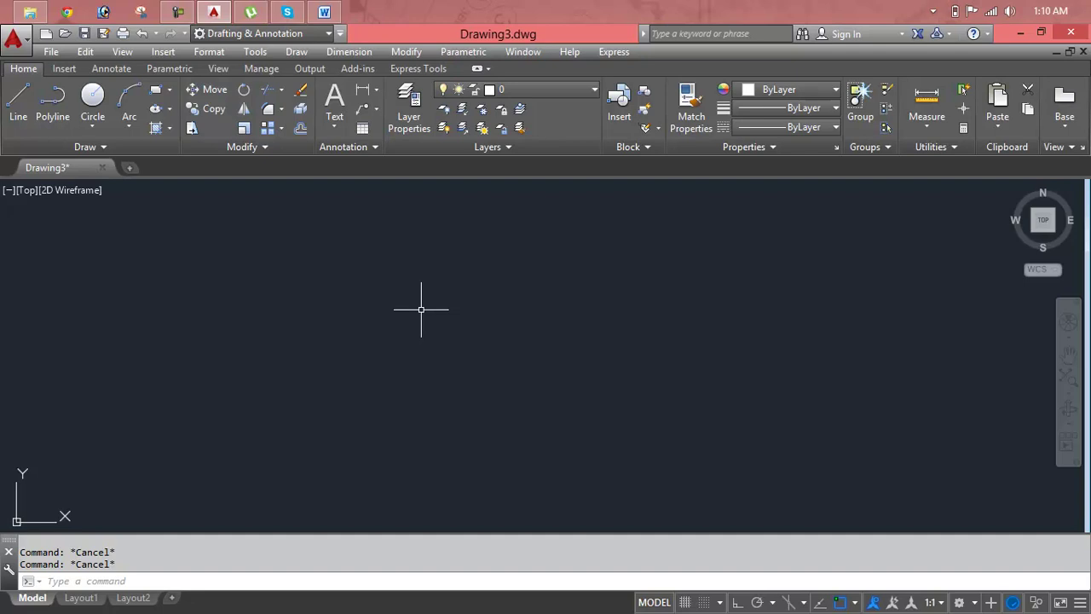
Step: Start a line on the right side, then abandon it after a mistyped length
left_click(281, 89)
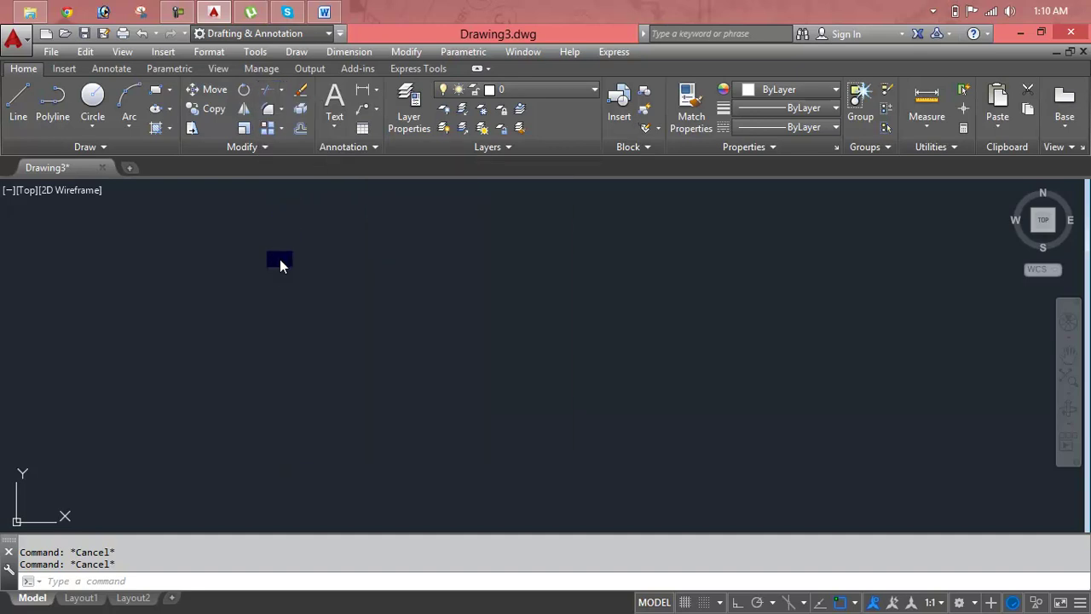
type("l")
key("Return")
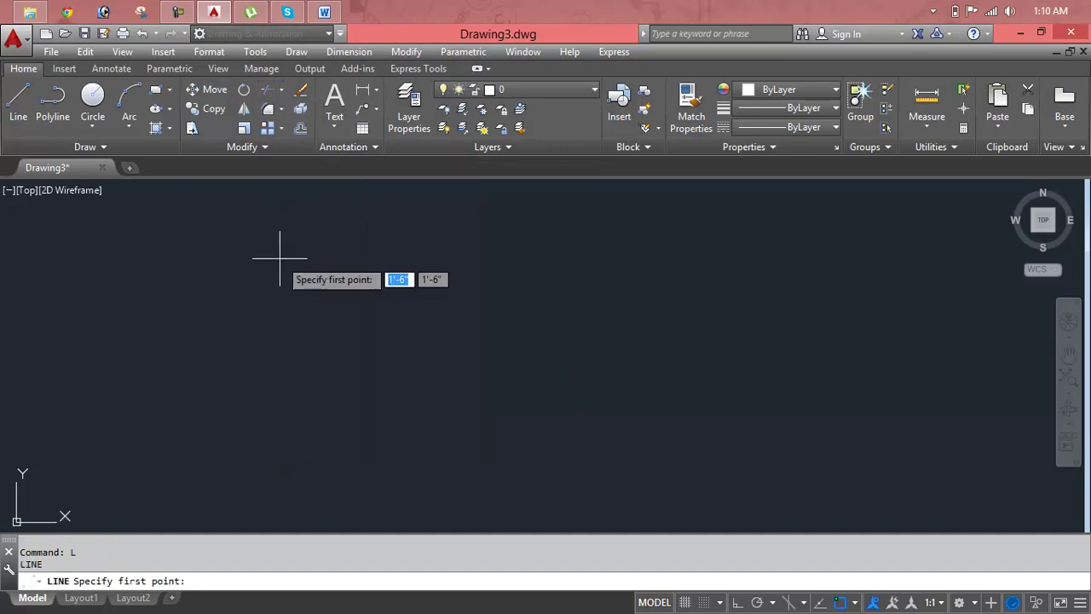
left_click(603, 266)
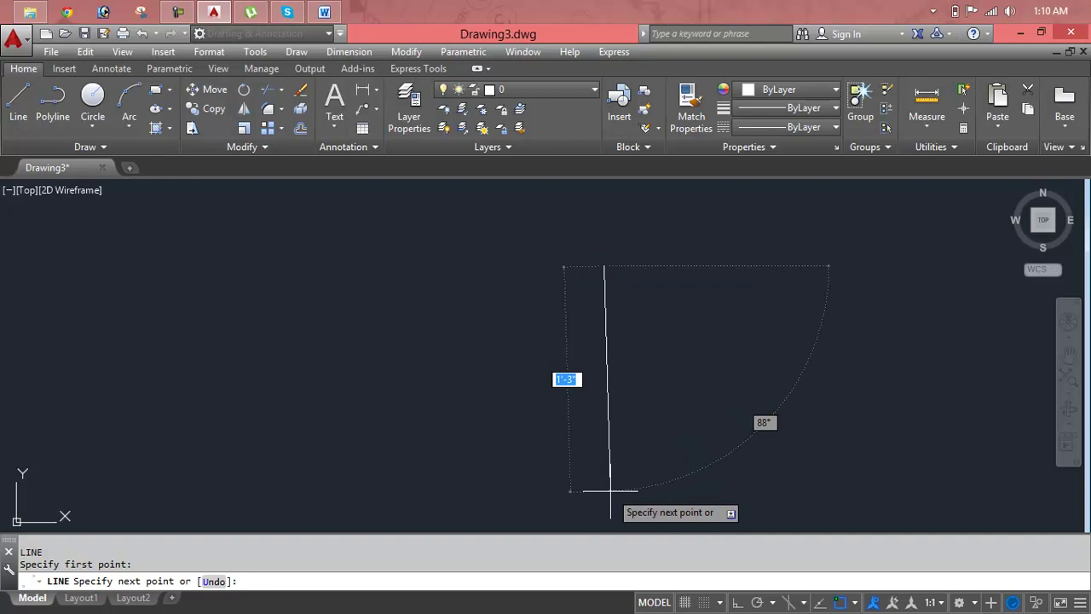
type("1")
key("BackSpace")
key("Escape")
key("Escape")
key("Escape")
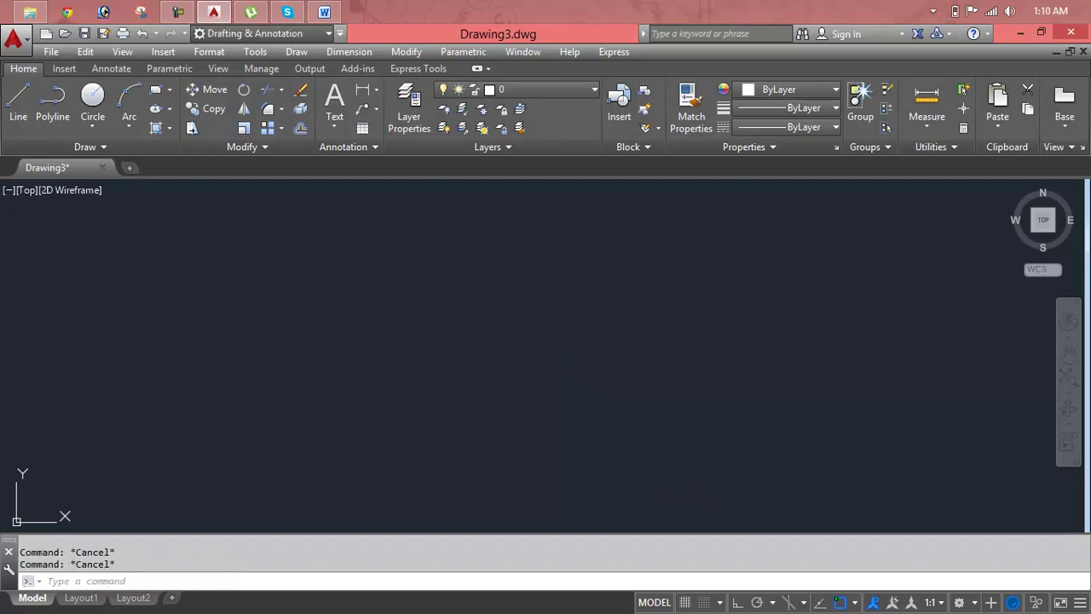
Step: With Ortho on, draw two parallel vertical lines, the second about 1'-7" long
type("l")
key("Return")
left_click(629, 224)
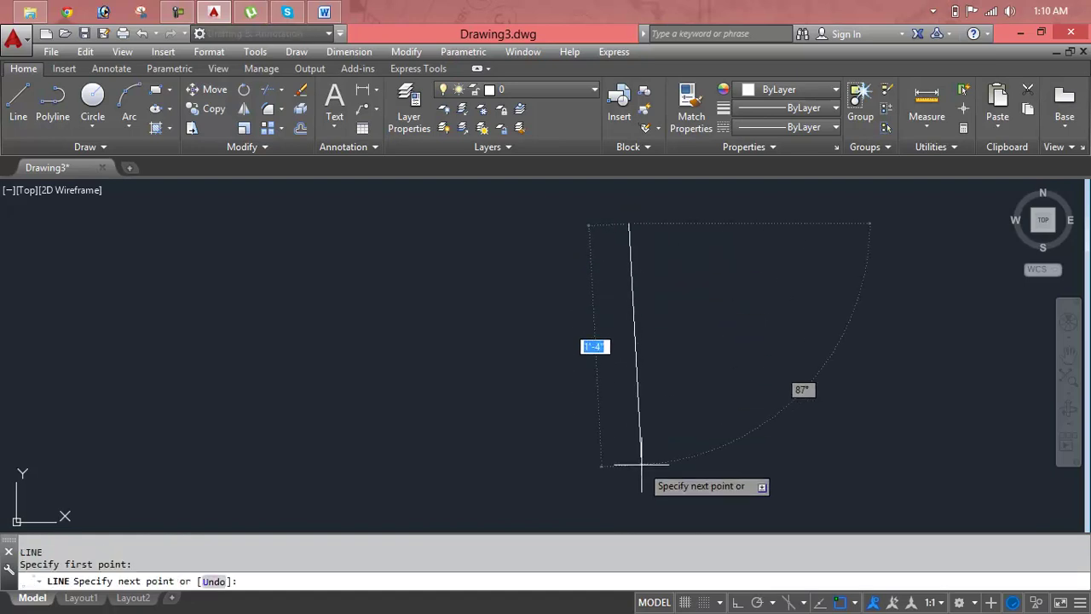
key("F8")
left_click(639, 464)
key("Escape")
key("Escape")
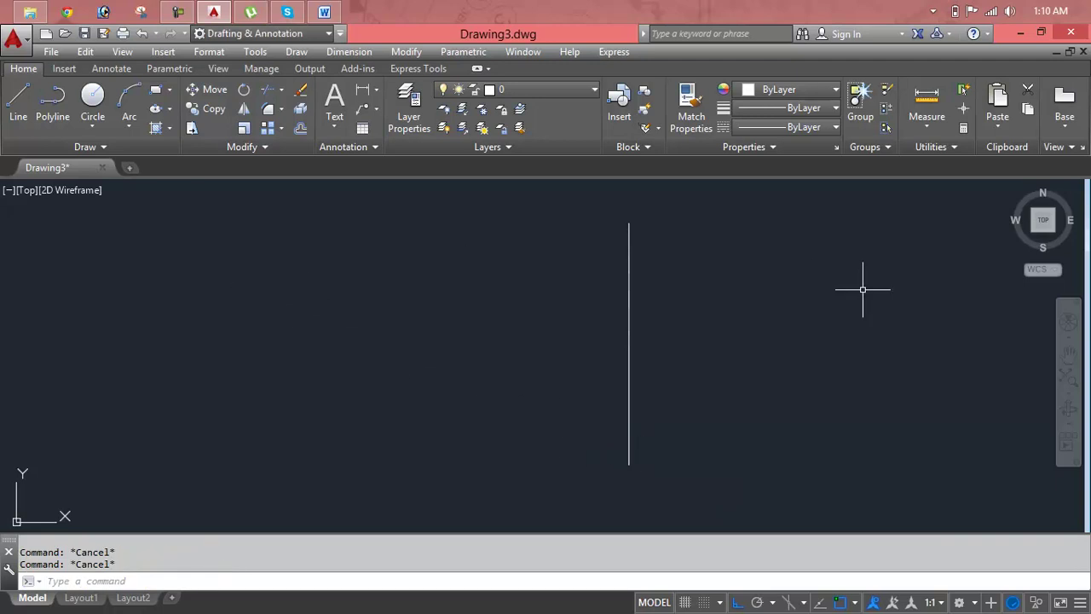
type("l")
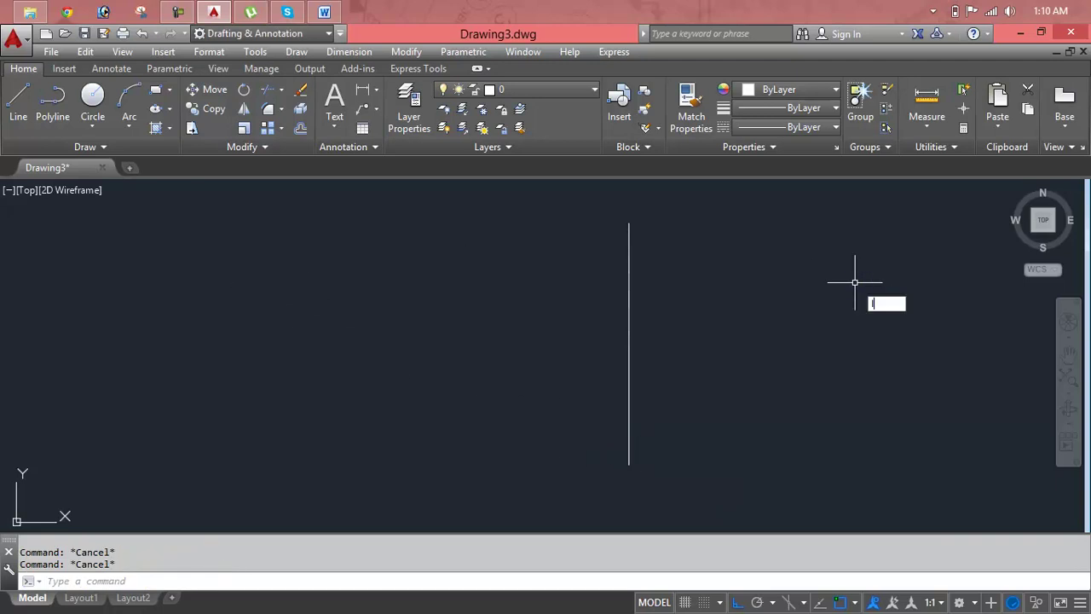
key("Return")
left_click(817, 214)
left_click(818, 494)
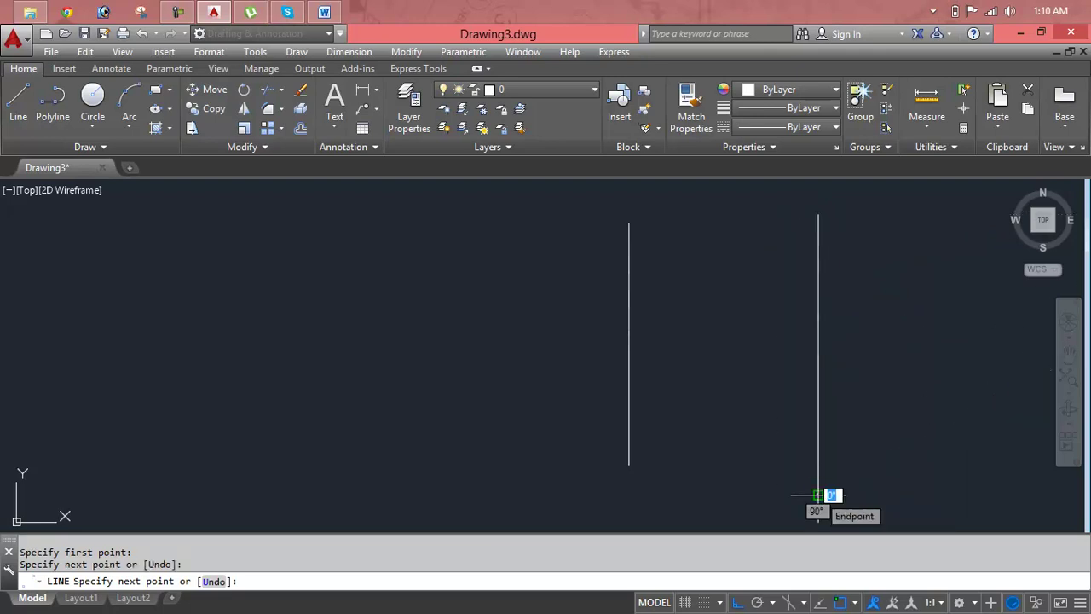
key("Escape")
key("Escape")
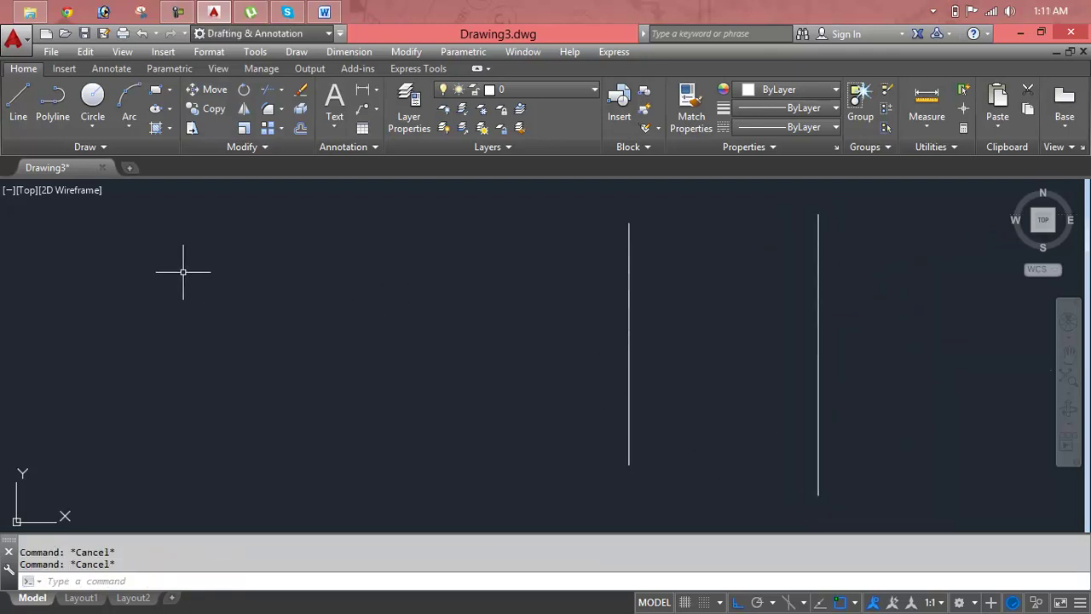
Step: Draw the first two horizontal lines of differing lengths on the left side
type("L")
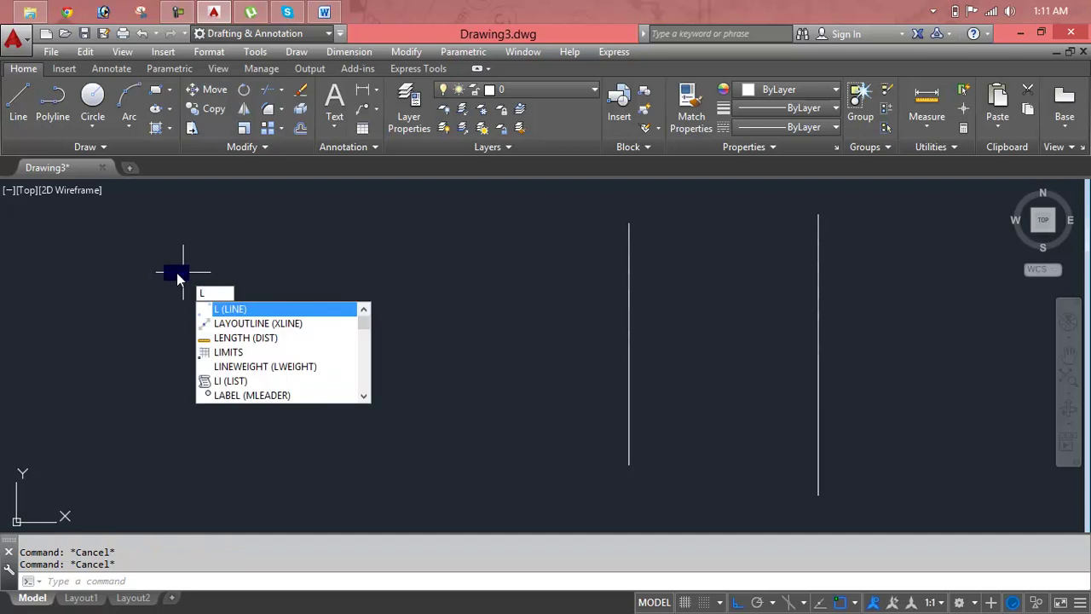
key("Return")
left_click(149, 274)
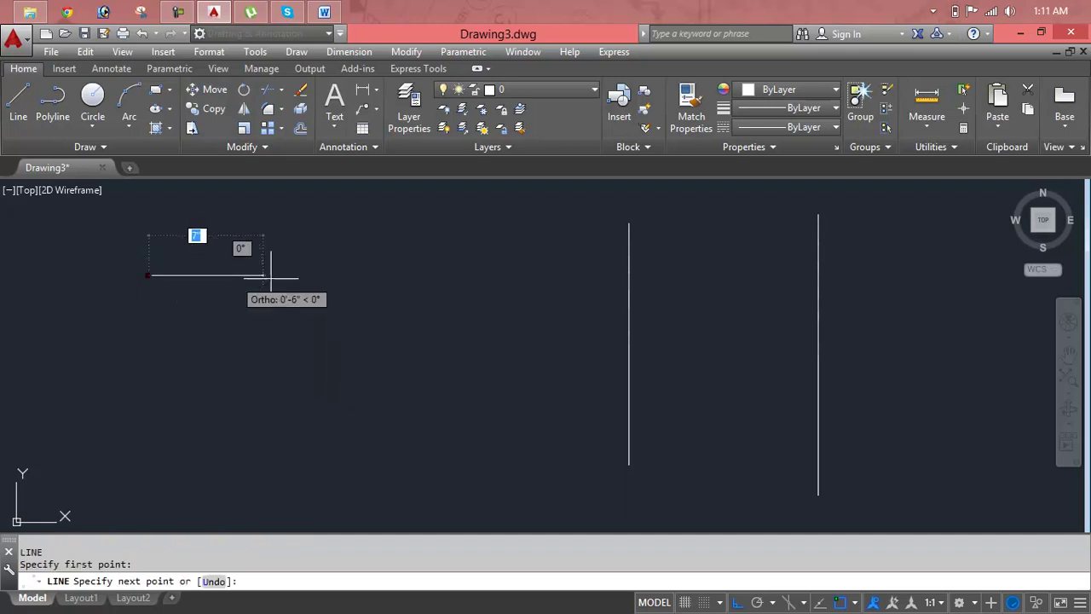
left_click(396, 275)
key("Return")
Step: Add a shorter third and a longer fourth horizontal line below them, then end LINE
key("Return")
left_click(157, 346)
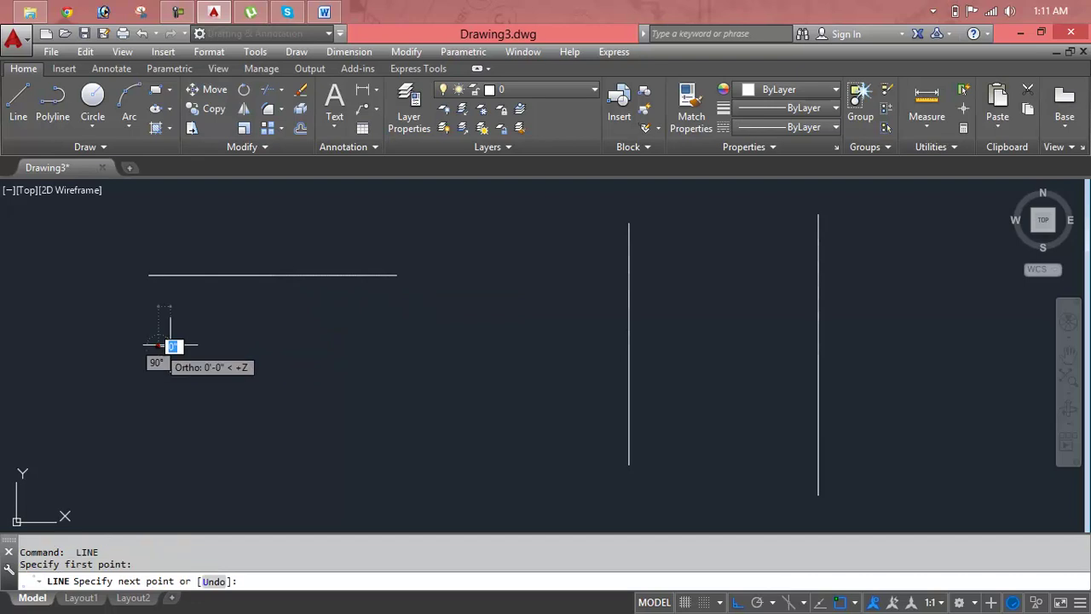
left_click(460, 347)
key("Return")
key("Return")
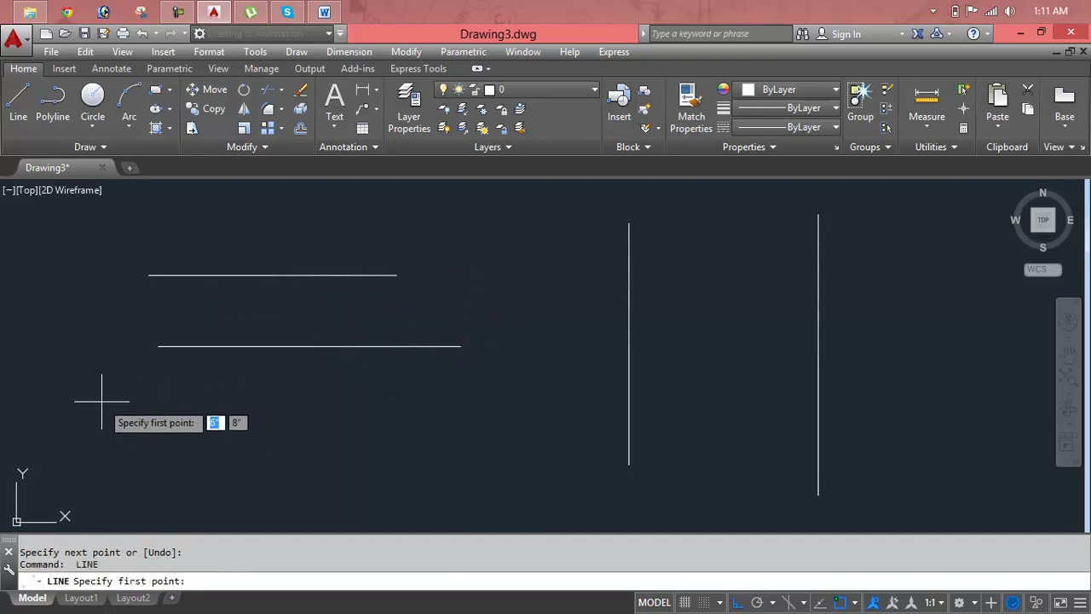
left_click(101, 401)
left_click(334, 402)
key("Return")
key("Return")
left_click(93, 449)
left_click(487, 449)
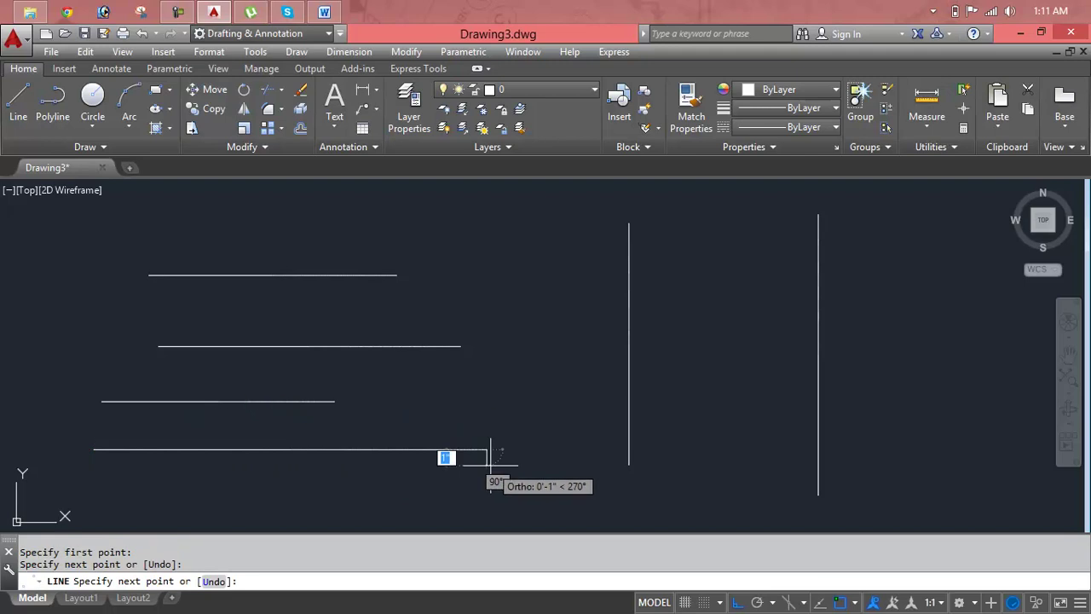
key("Escape")
key("Escape")
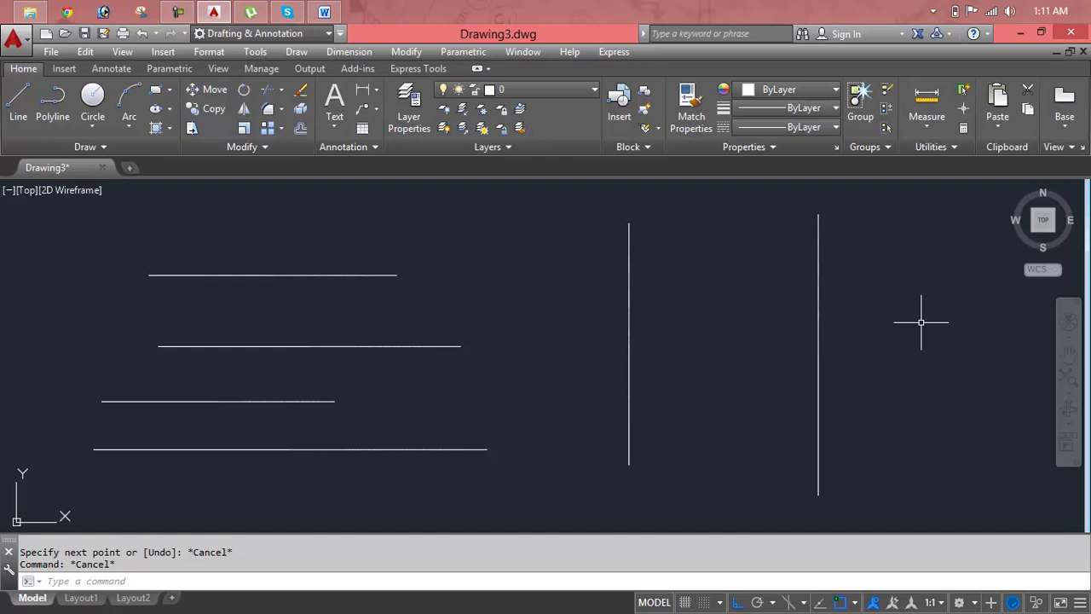
key("Escape")
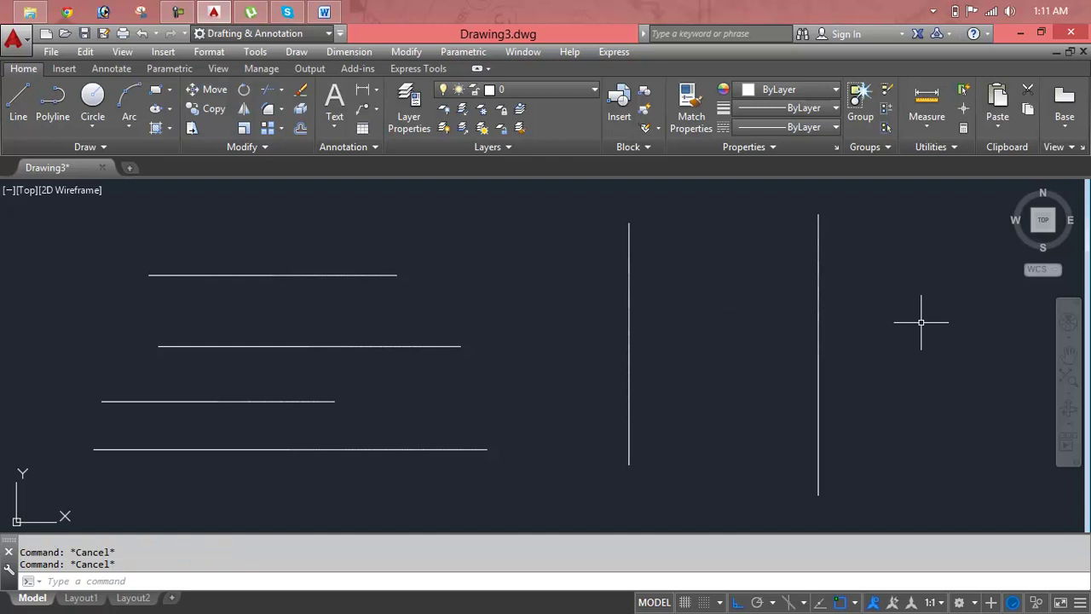
Step: Find Extend in the Modify menu, cancel the stray selection window, and enter EX
left_click(282, 90)
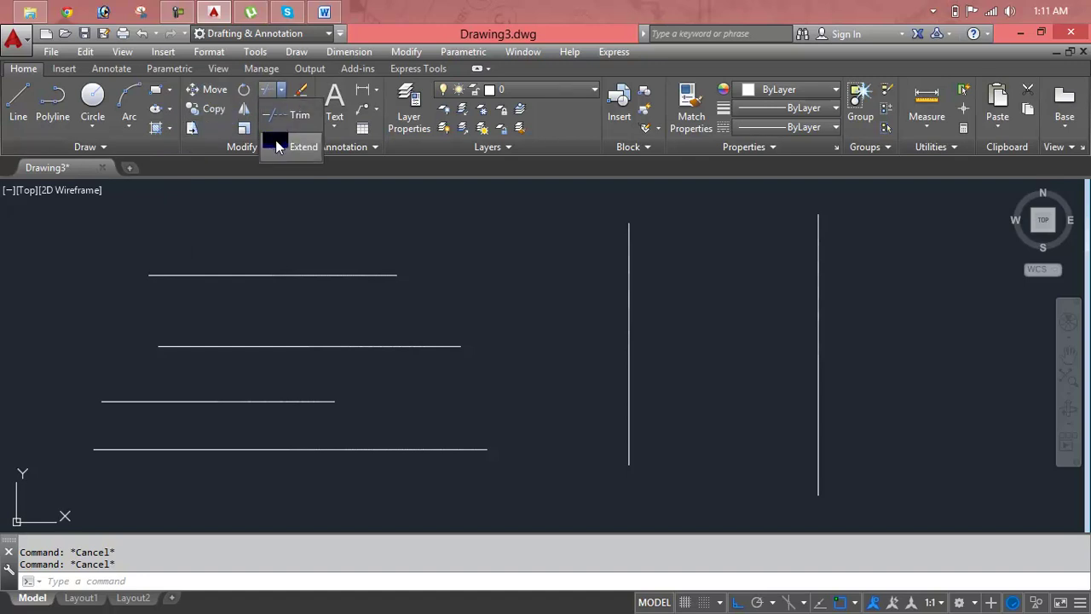
left_click(401, 51)
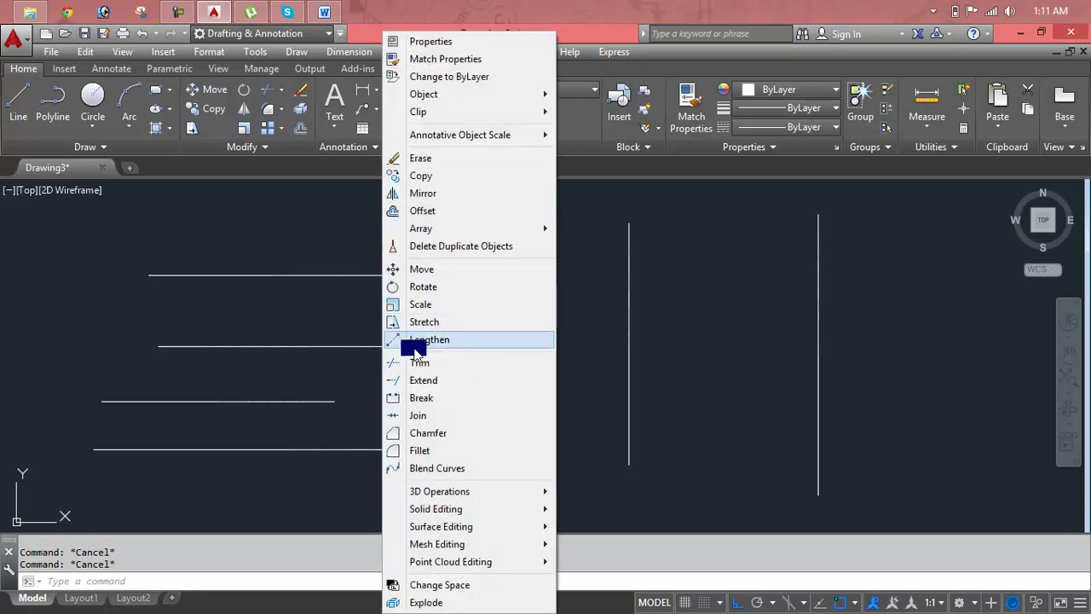
left_click(428, 387)
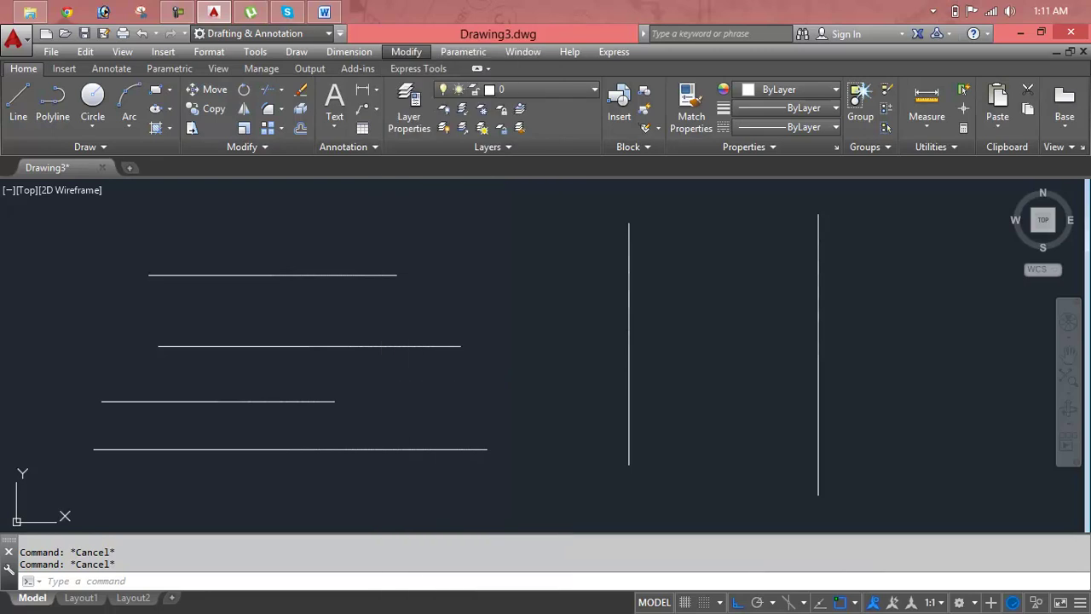
left_click(466, 276)
key("Escape")
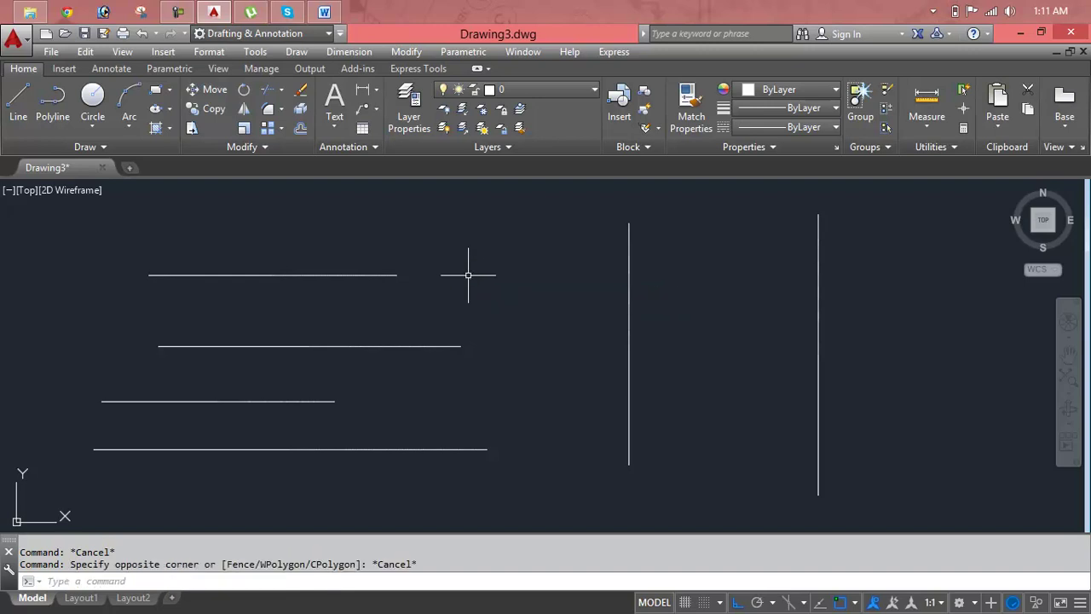
type("EX")
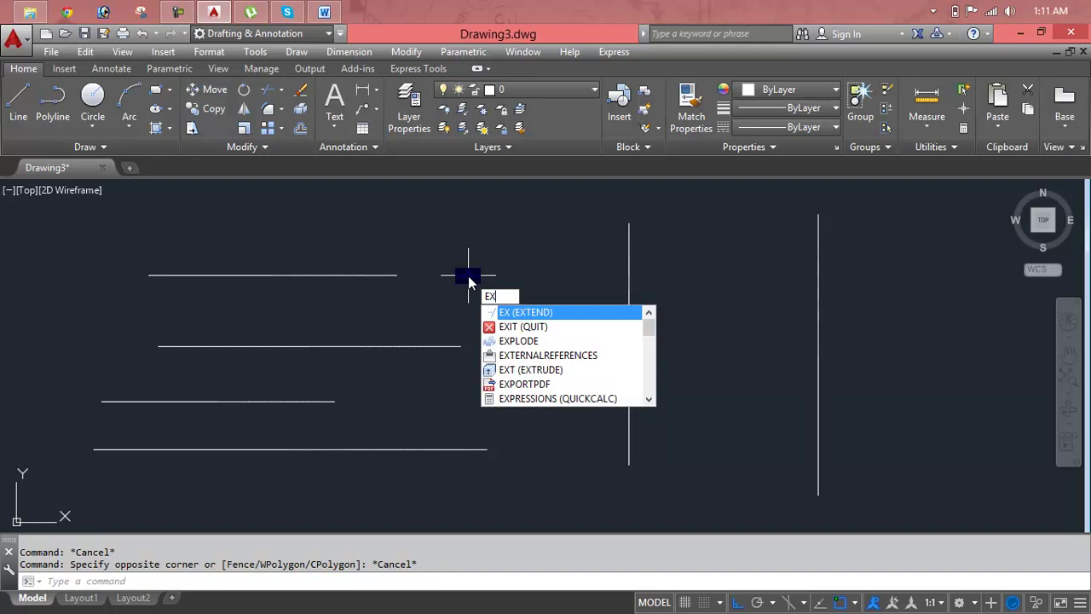
key("Return")
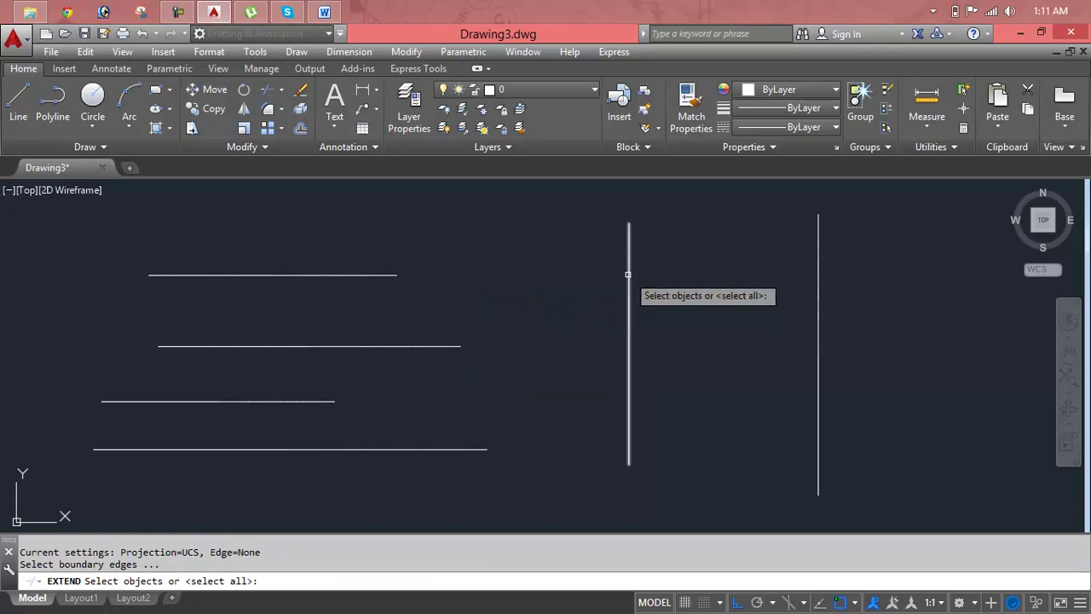
left_click(628, 274)
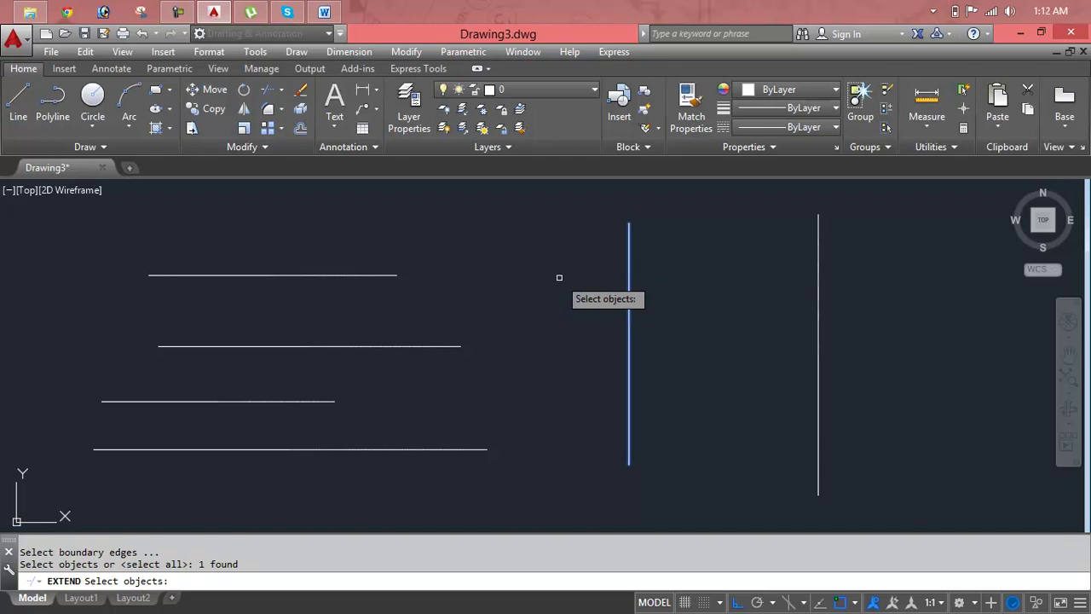
key("Return")
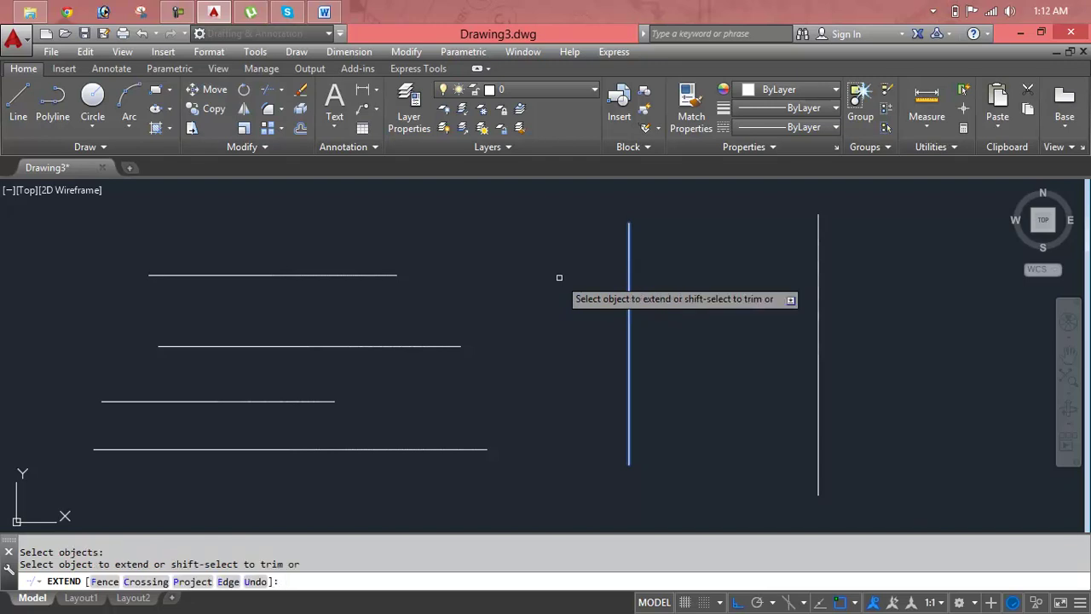
left_click(366, 276)
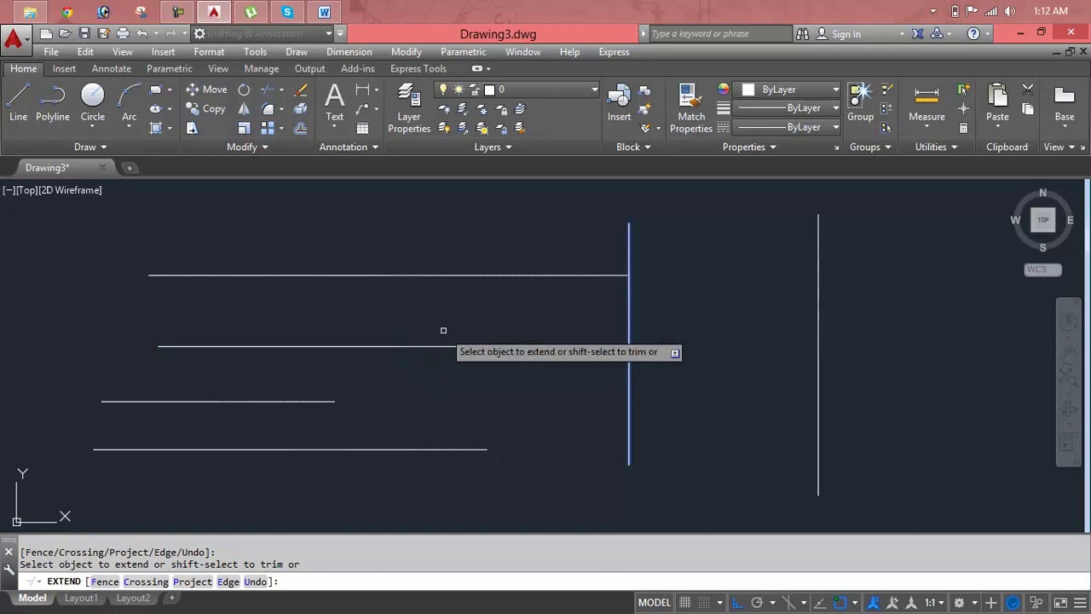
left_click(359, 346)
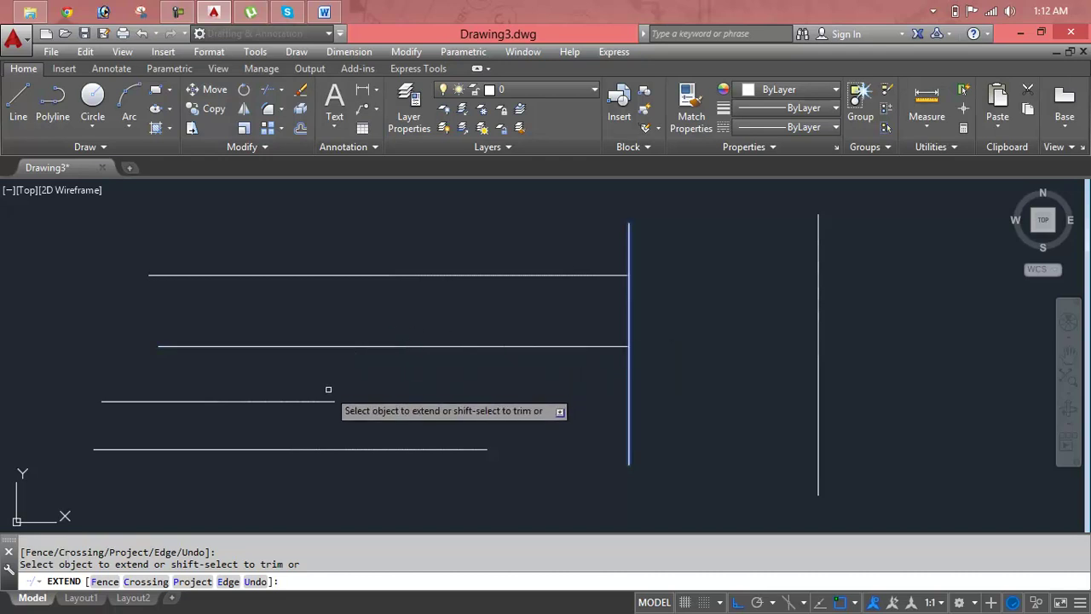
left_click(328, 401)
left_click(329, 449)
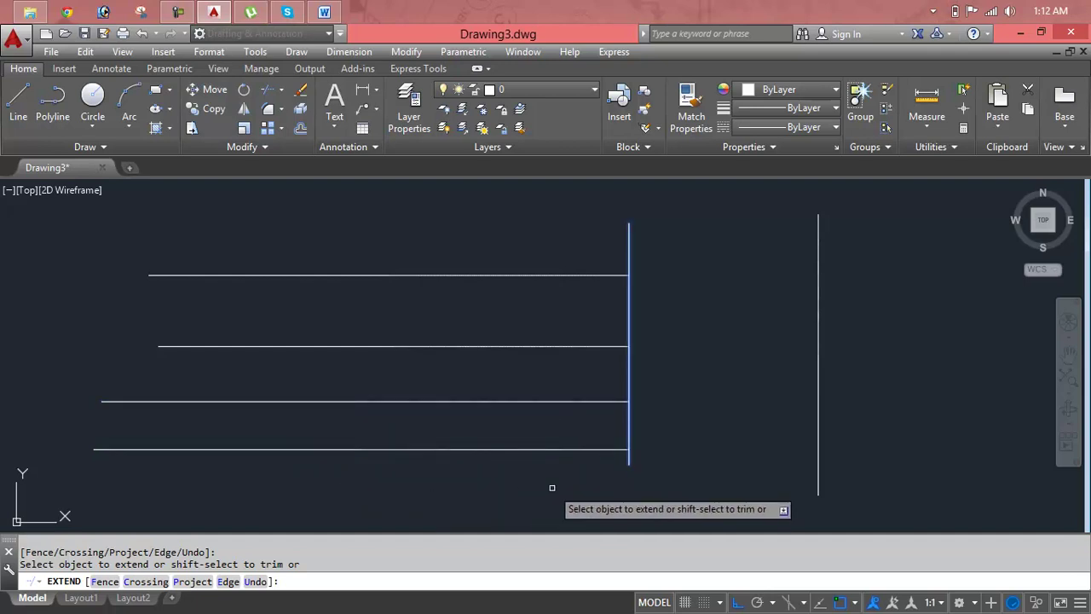
key("u")
key("Return")
key("u")
key("Return")
key("u")
key("Return")
key("u")
key("Return")
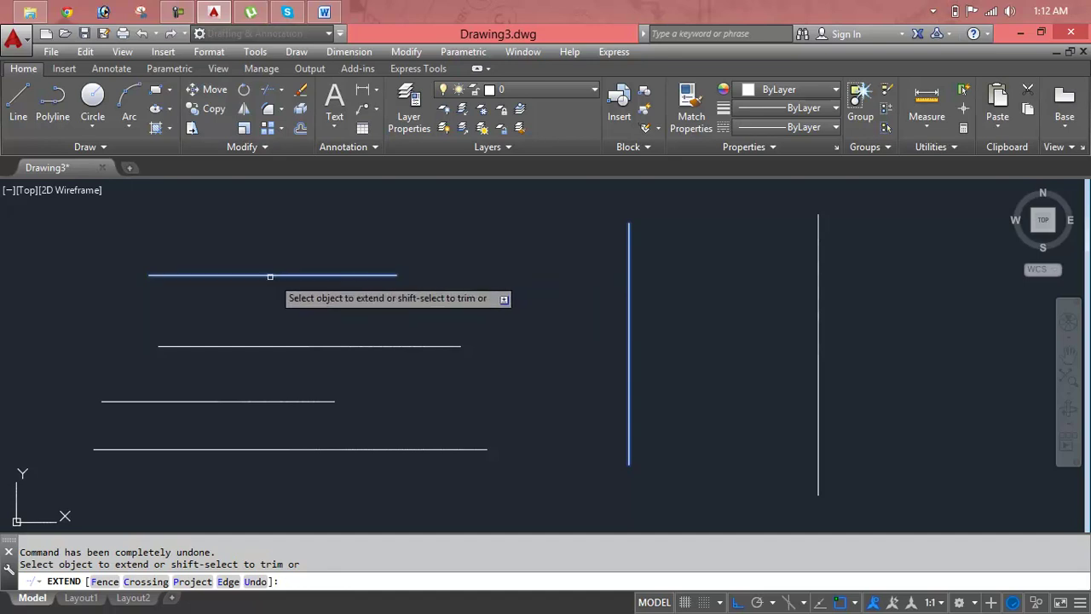
left_click(223, 276)
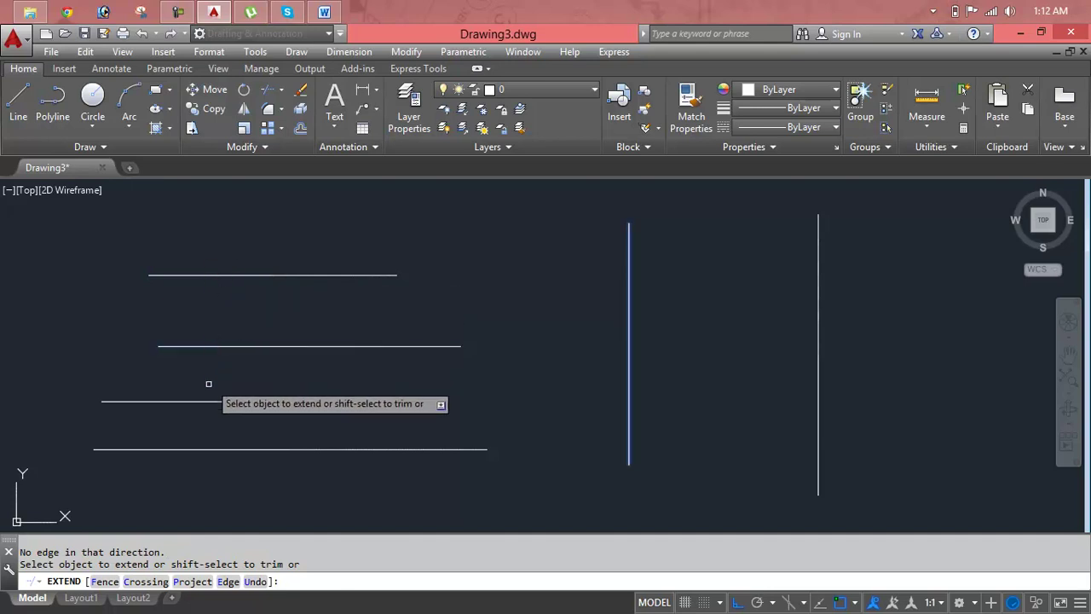
left_click(186, 400)
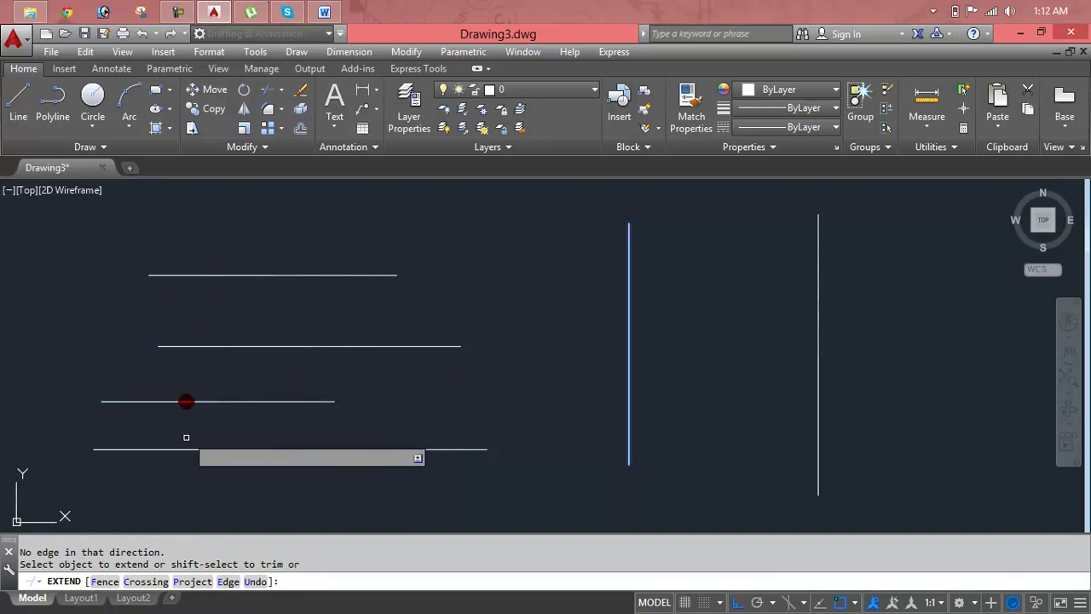
left_click(452, 449)
left_click(421, 345)
left_click(371, 274)
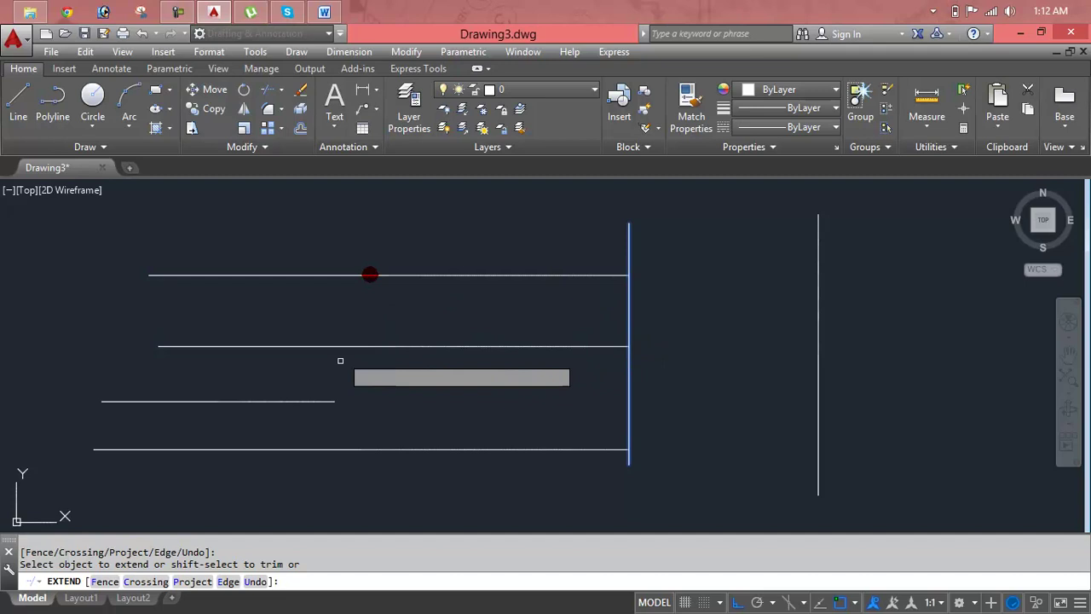
left_click(311, 399)
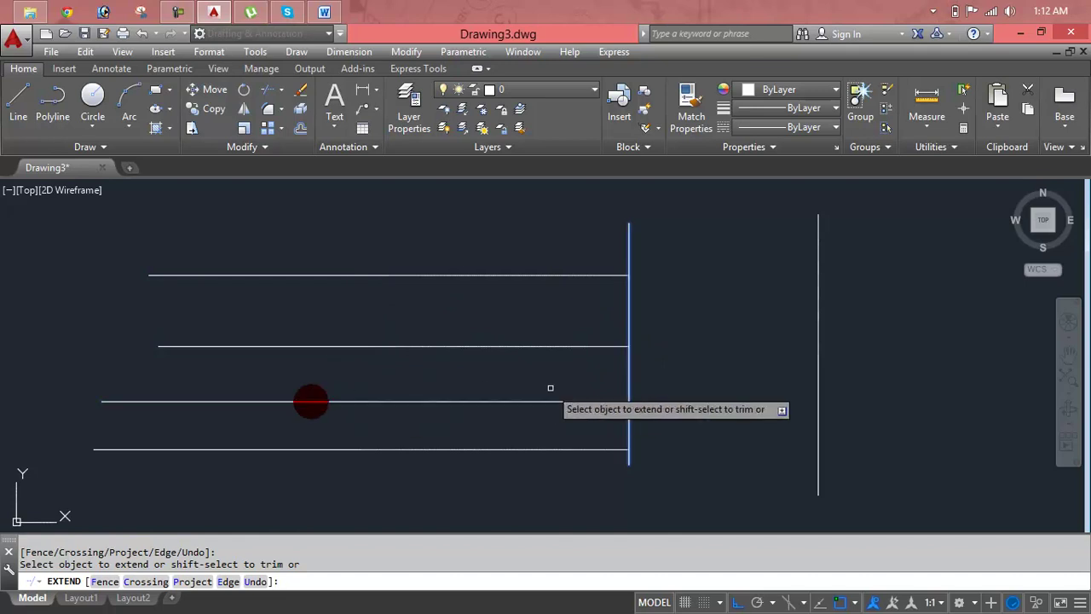
key("ctrl+z")
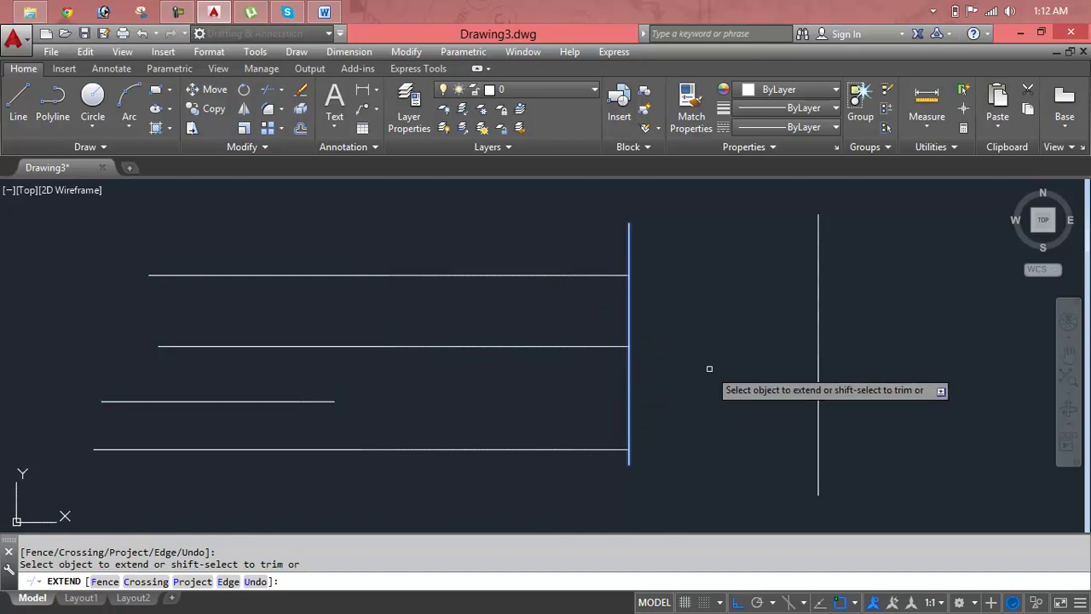
key("ctrl+z")
key("ctrl+z")
key("ctrl+z")
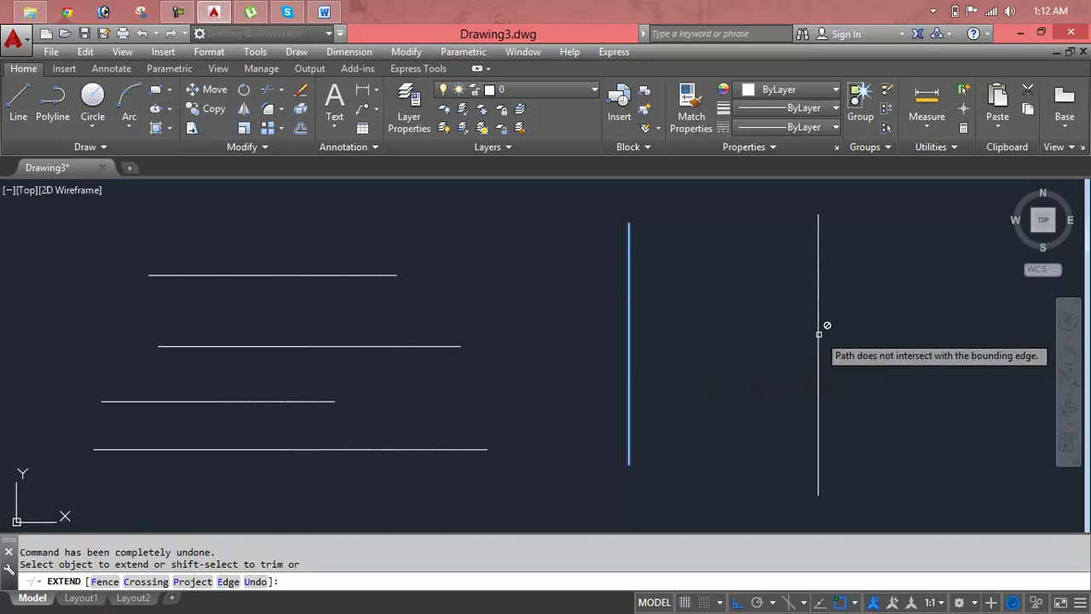
key("Escape")
key("Escape")
key("Escape")
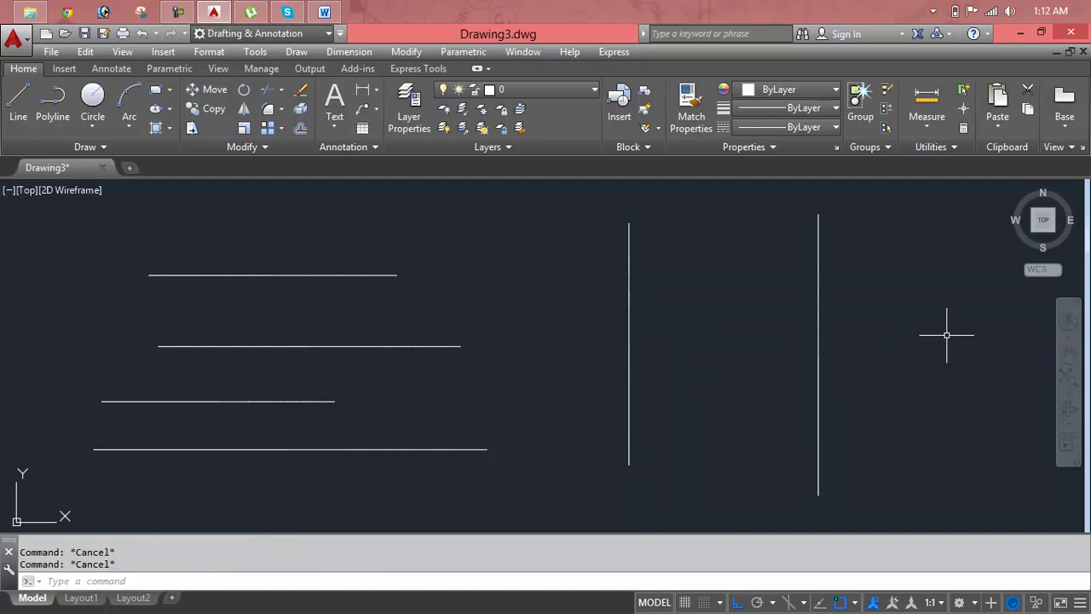
Step: Draw a third vertical line to the right of the other two
type("l")
key("Return")
left_click(953, 218)
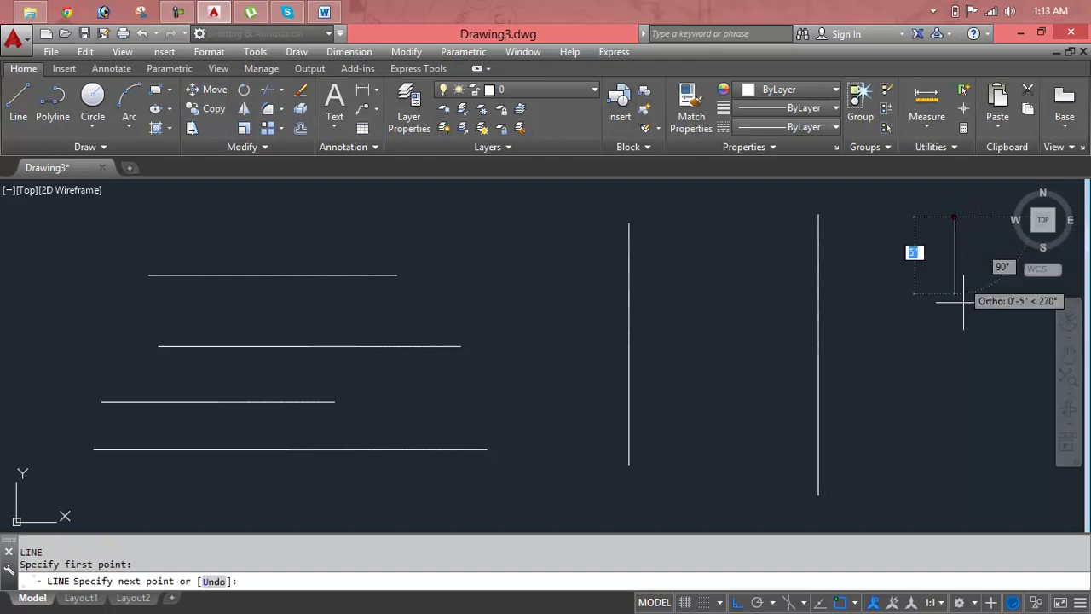
left_click(961, 490)
key("Escape")
key("Escape")
Step: Start EXTEND and select all three vertical lines as boundary edges
type("ex")
key("Return")
left_click(993, 314)
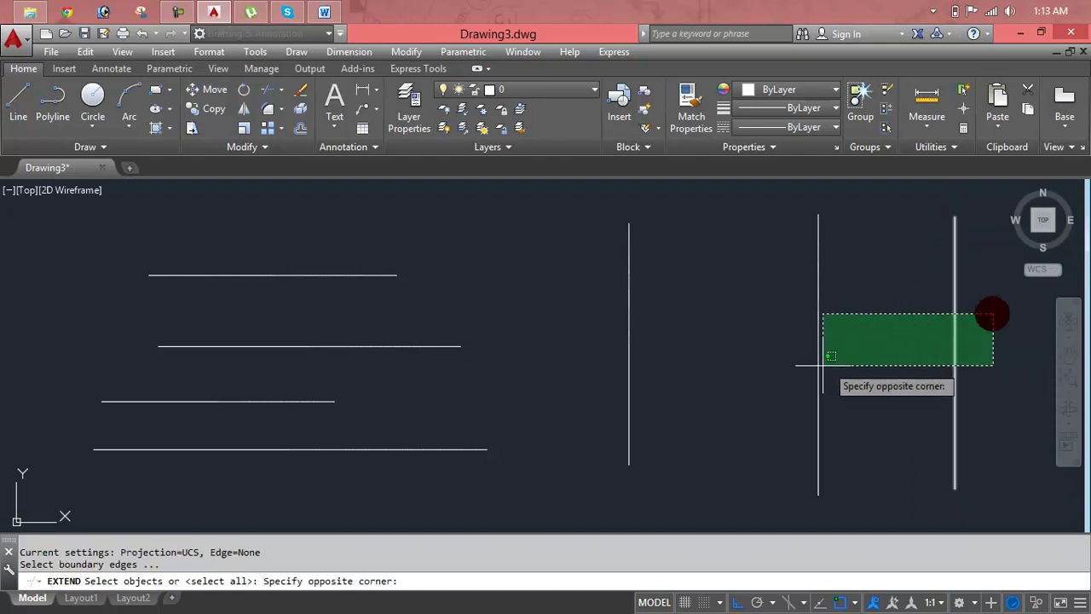
left_click(616, 434)
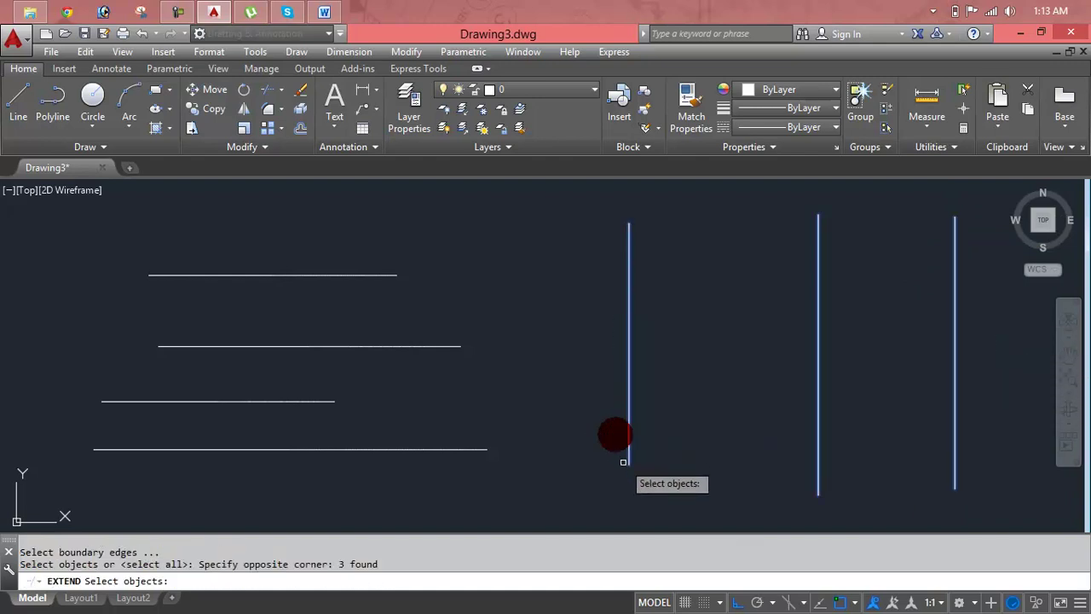
key("Return")
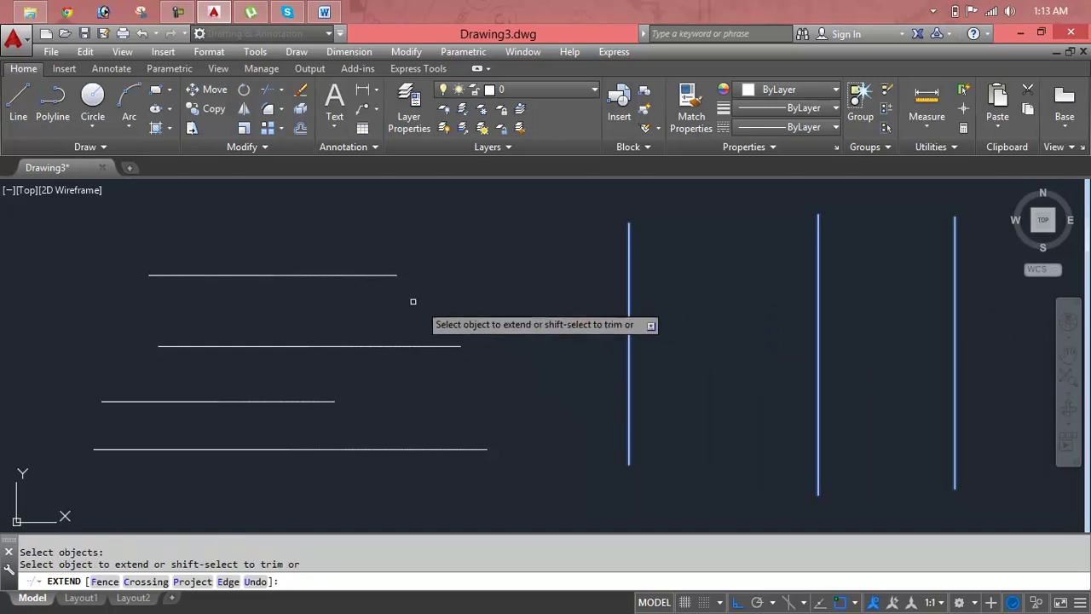
Step: Extend the top and second horizontal lines out to the rightmost vertical
left_click(380, 276)
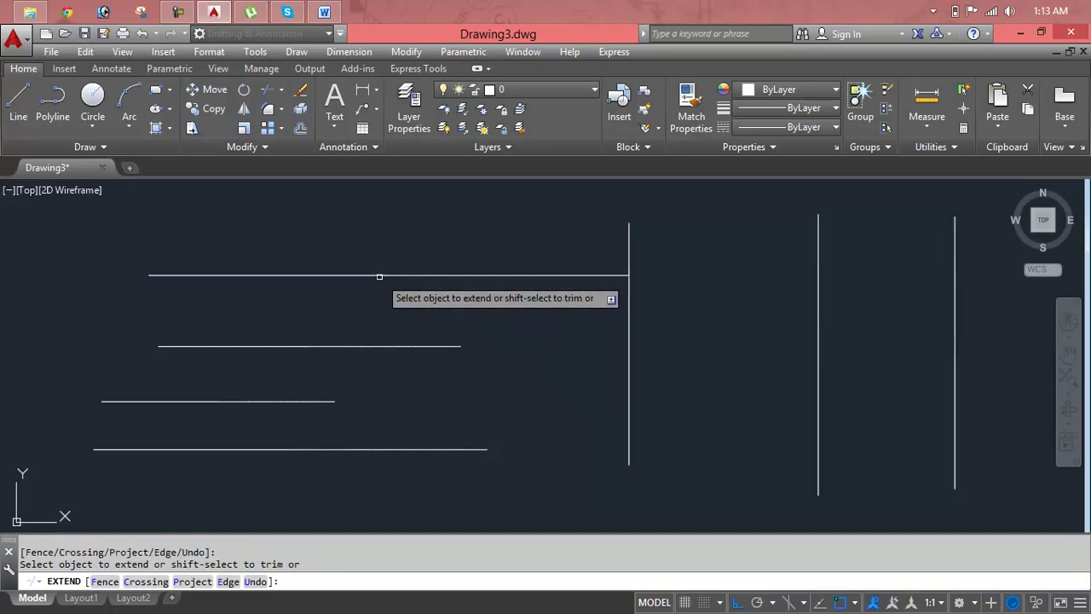
left_click(564, 275)
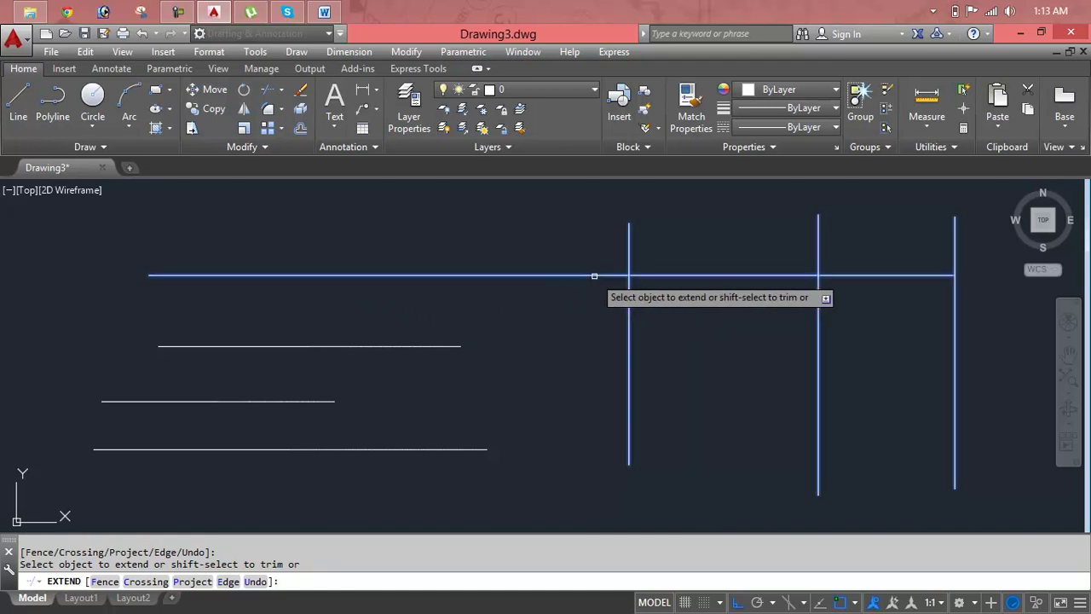
left_click(594, 275)
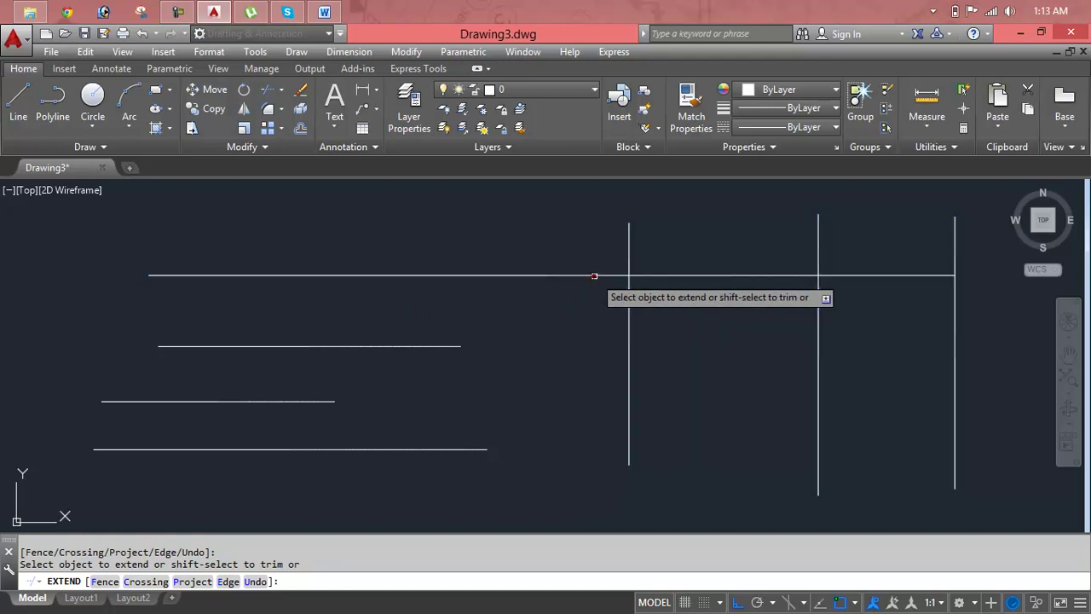
left_click(448, 346)
left_click(581, 346)
left_click(601, 346)
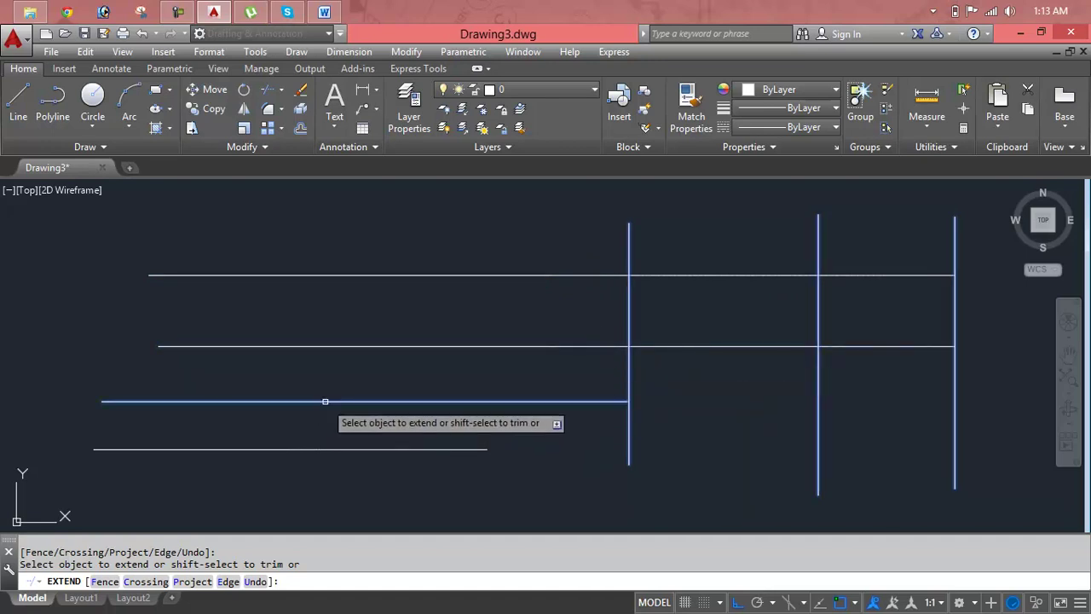
Step: Extend the third line to the rightmost vertical and the bottom line to the middle one
left_click(550, 401)
left_click(573, 401)
left_click(597, 401)
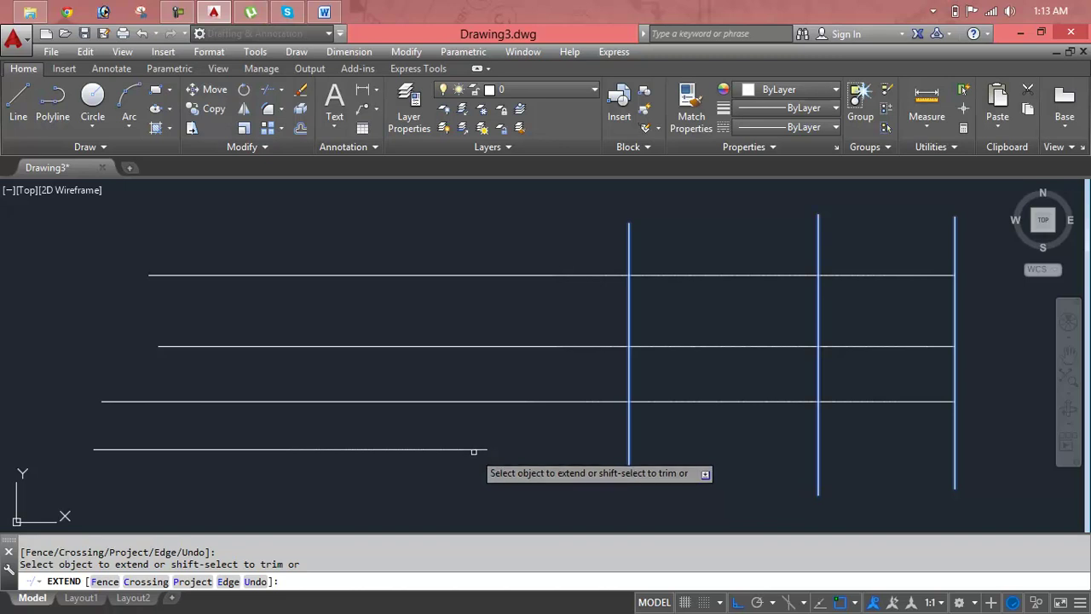
left_click(478, 450)
left_click(511, 450)
Step: Extend the bottom line, Shift-trim the upper three line ends, then re-extend them rightward
left_click(588, 450)
right_click(601, 450)
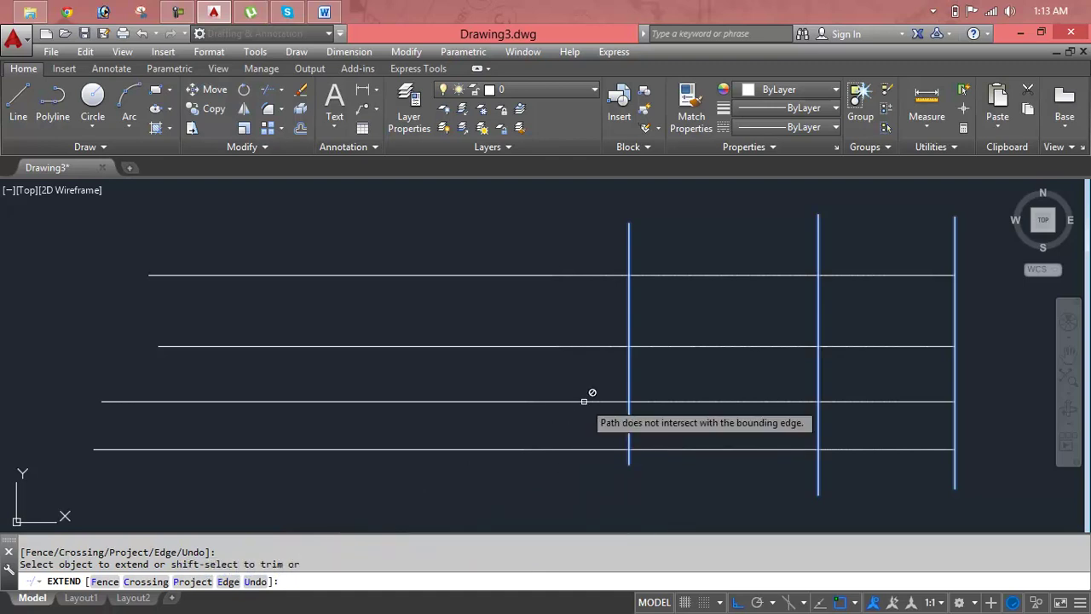
key("shift")
key("shift")
left_click(855, 400, "shift")
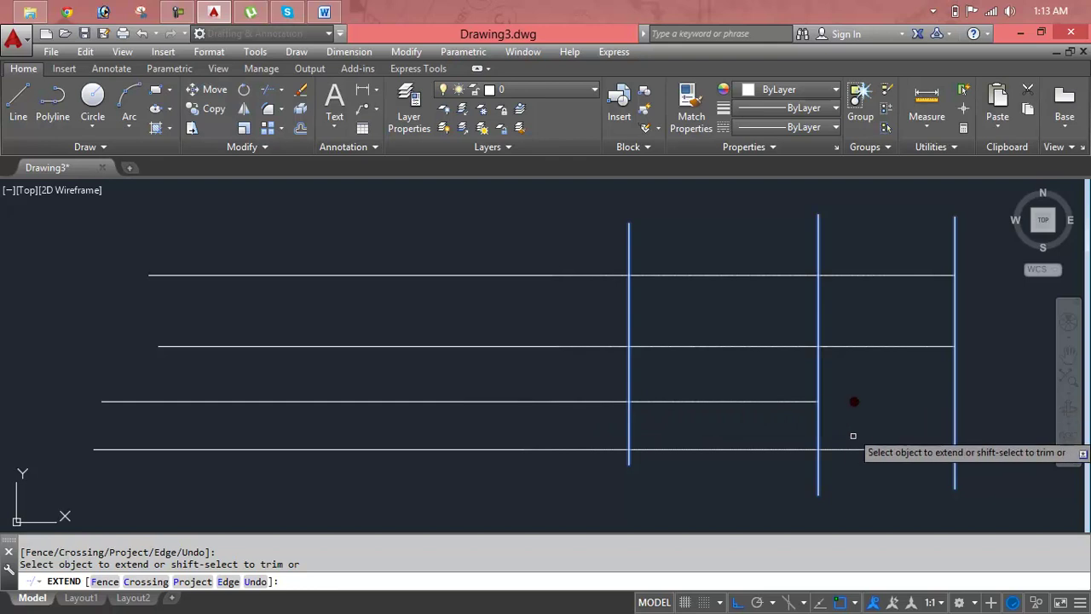
left_click(838, 346, "shift")
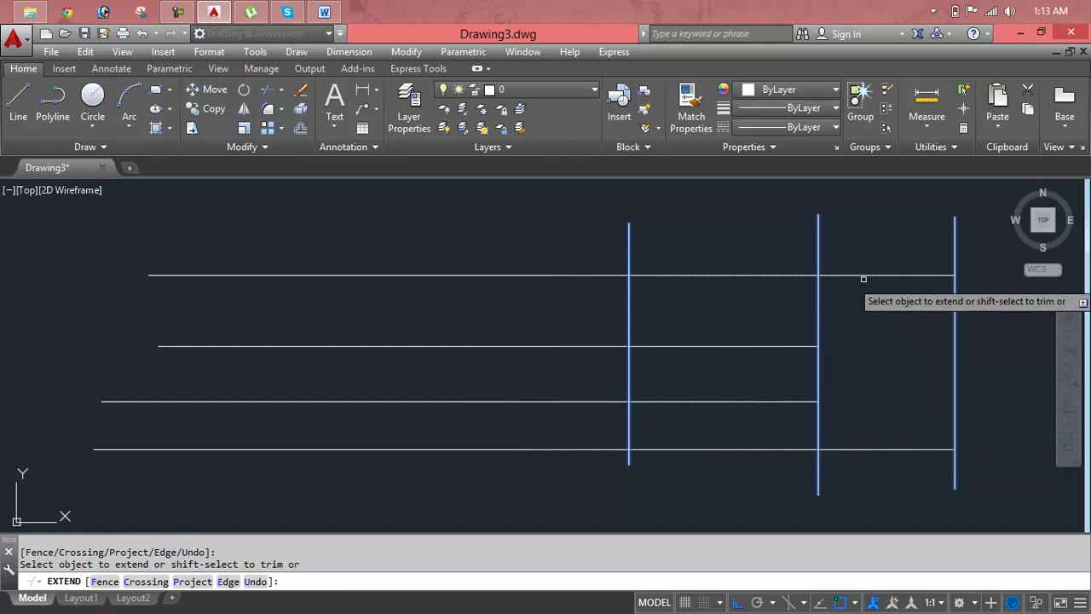
left_click(857, 275, "shift")
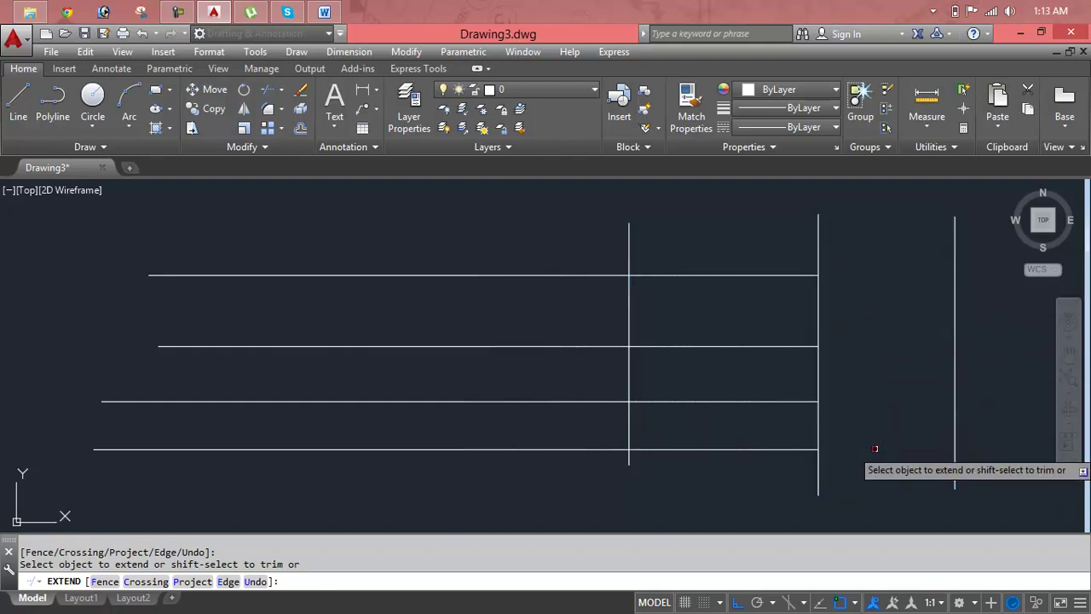
left_click(784, 397)
left_click(793, 346)
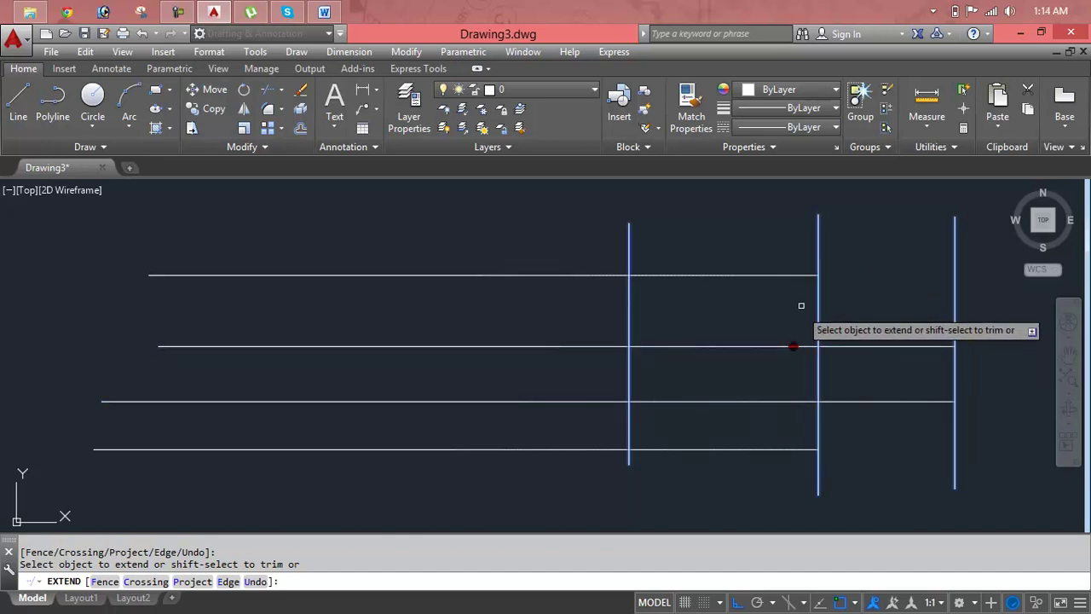
left_click(796, 275)
Step: Trim the pieces between the first and middle verticals, leaving three short rungs
key("shift")
left_click(794, 347, "shift")
left_click(795, 401, "shift")
left_click(785, 448, "shift")
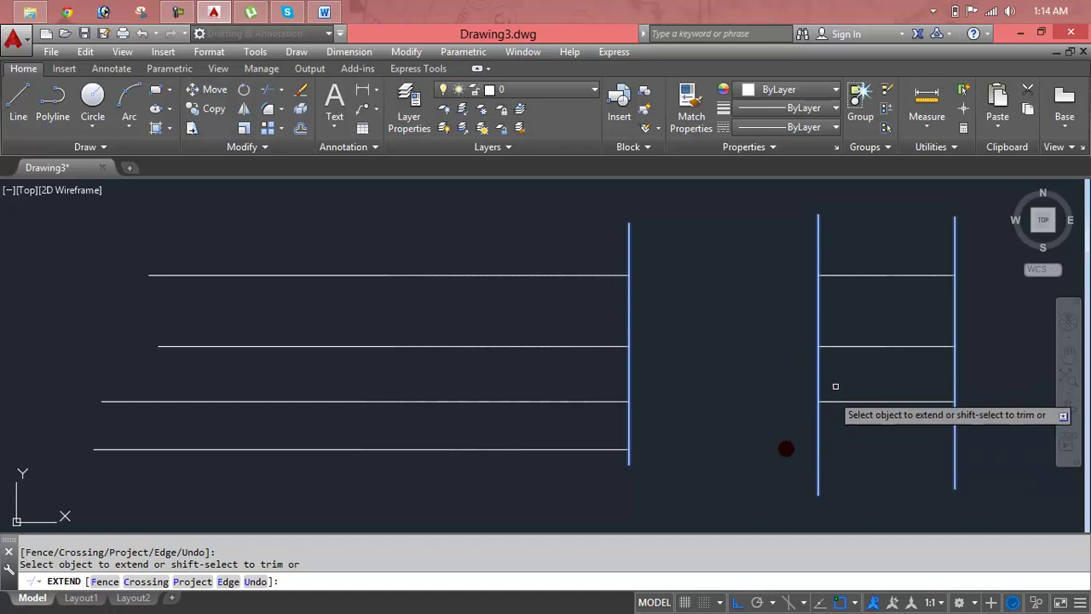
left_click(856, 275)
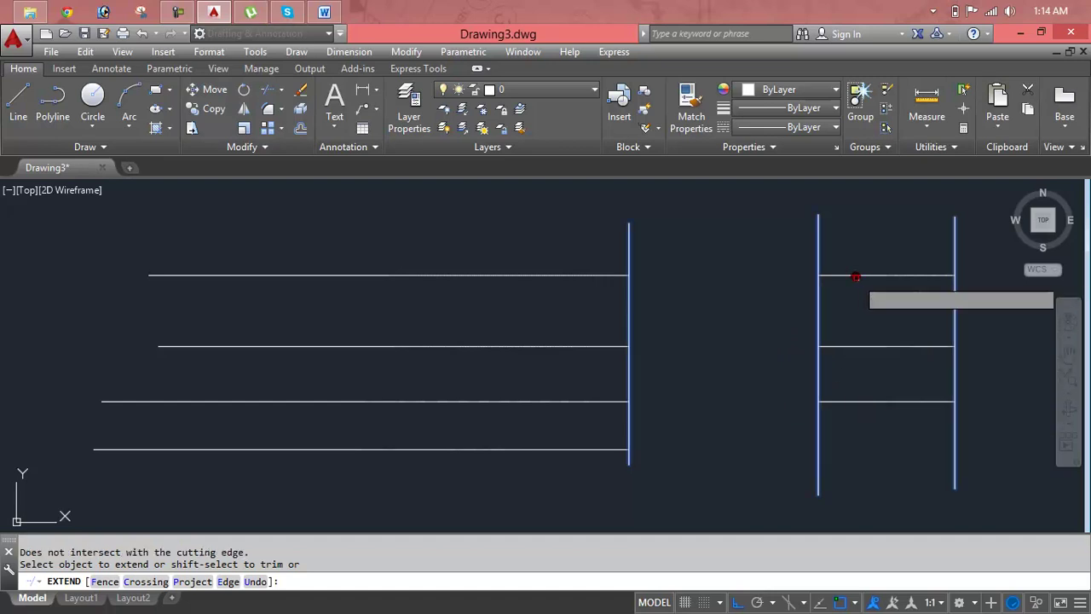
left_click(618, 275)
left_click(702, 275, "shift")
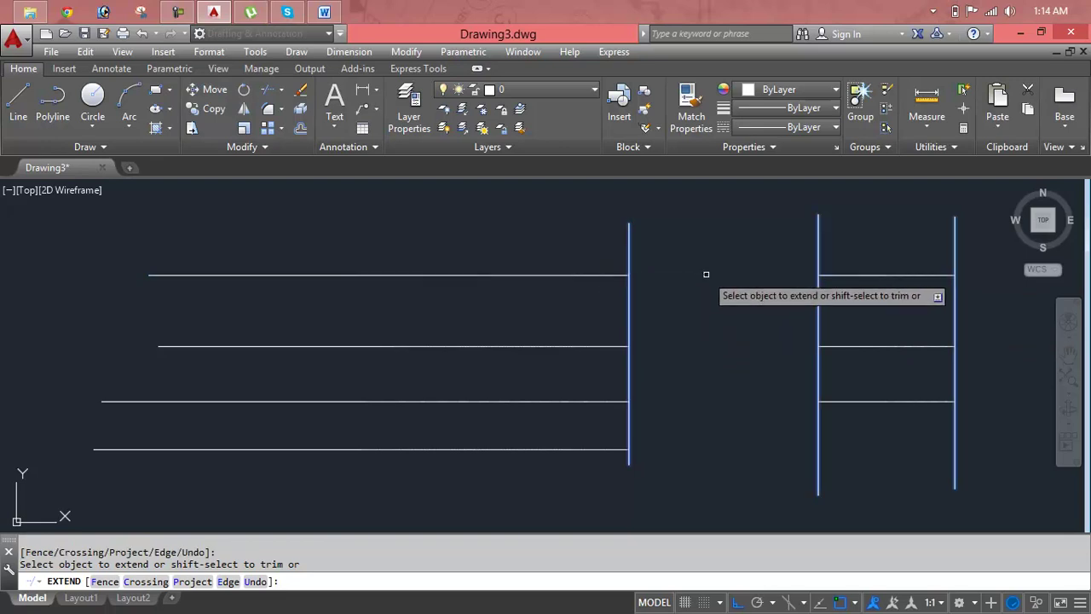
key("Escape")
key("Escape")
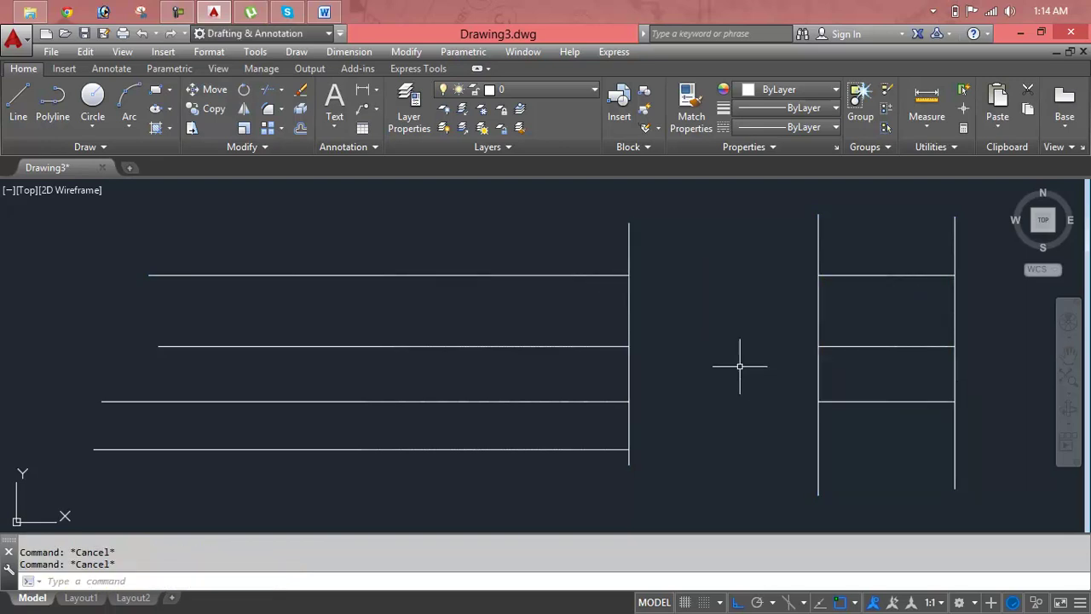
Step: Select all ten lines with a crossing window and delete them
left_click(987, 272)
left_click(504, 470)
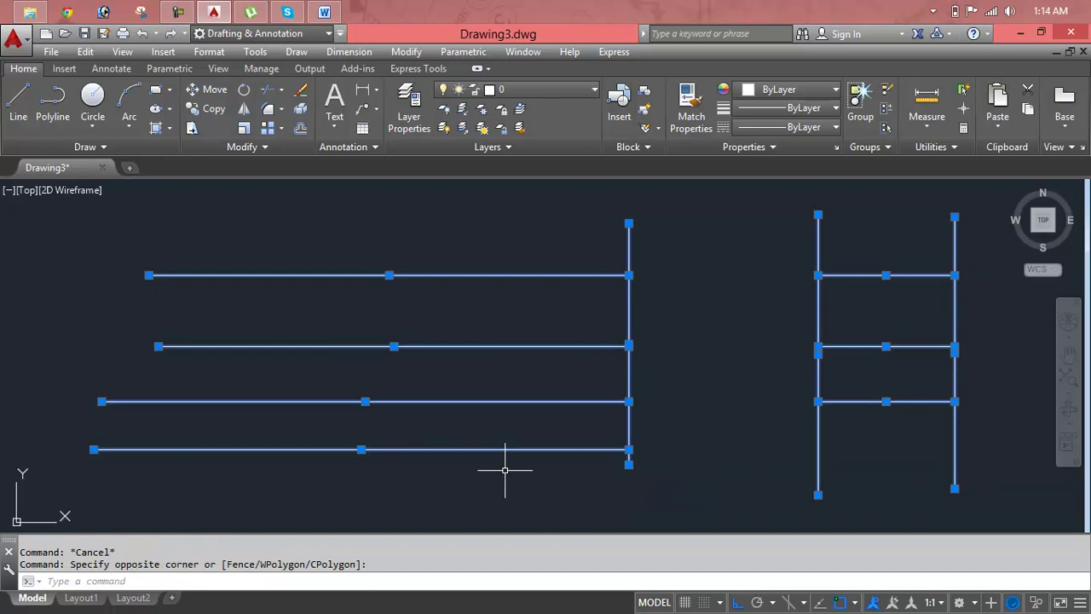
key("Delete")
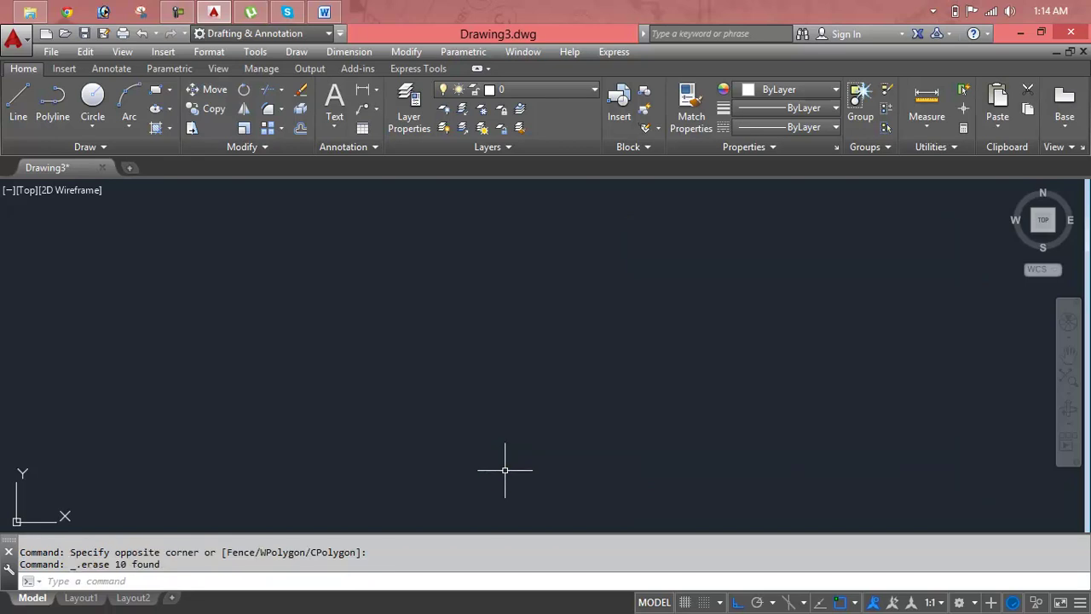
key("Escape")
key("Escape")
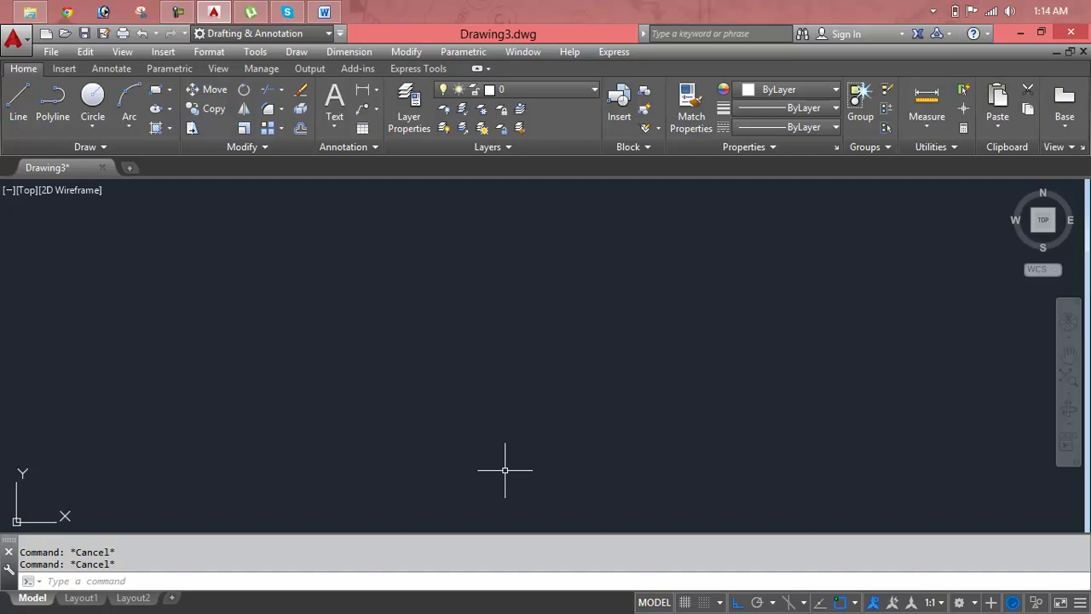
left_click(410, 55)
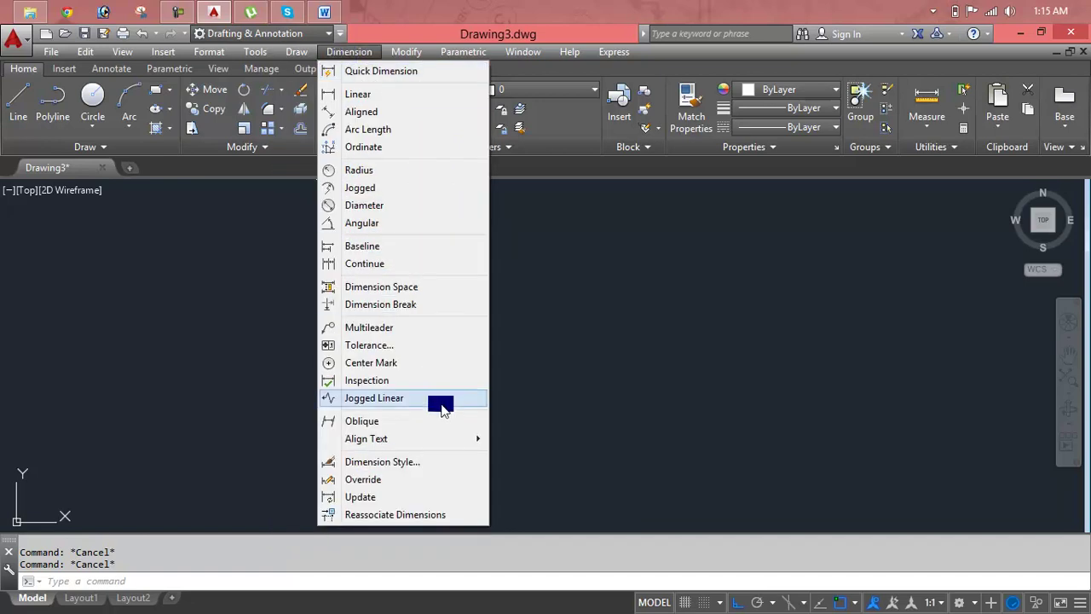
left_click(248, 50)
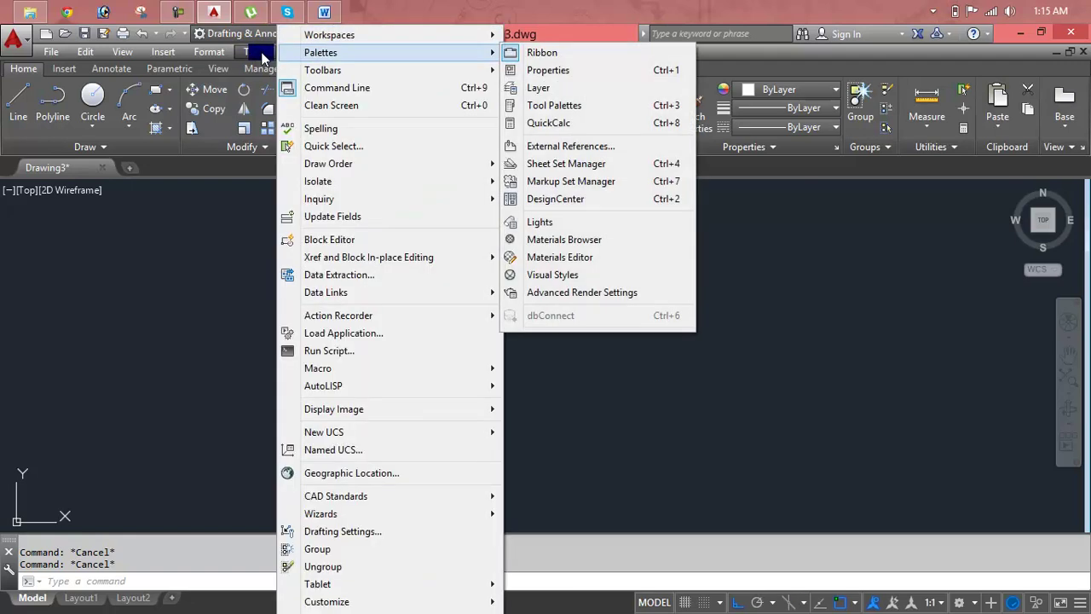
left_click(471, 4)
left_click(348, 55)
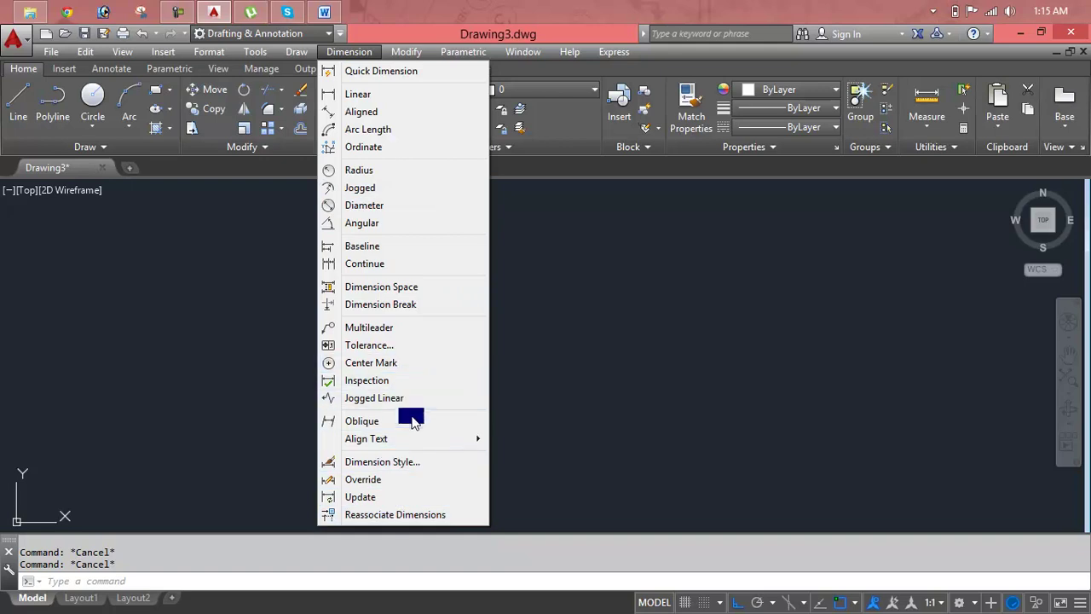
right_click(425, 74)
left_click(339, 51)
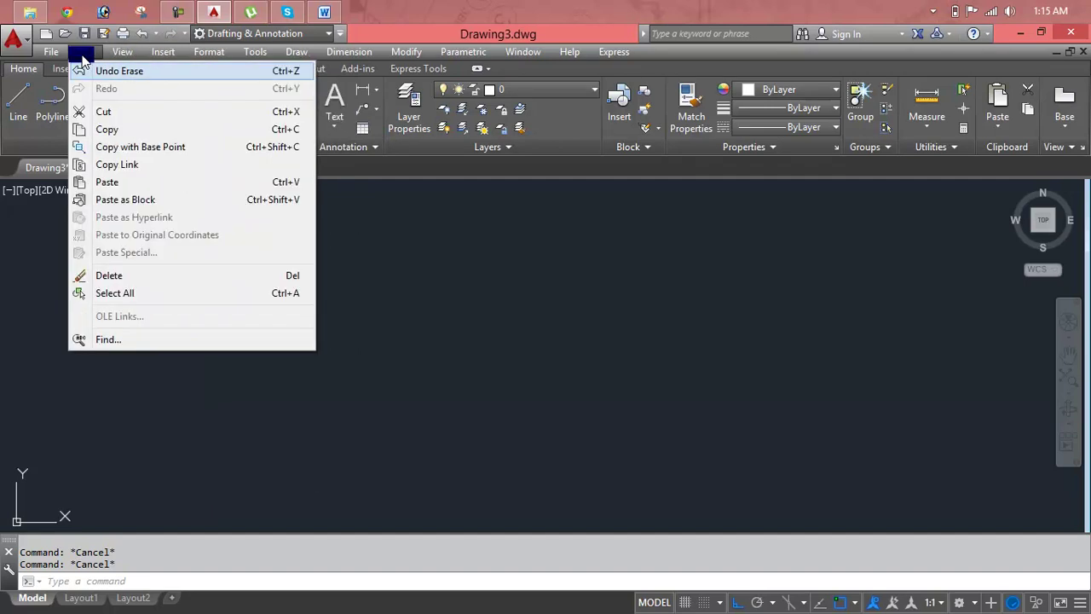
left_click(52, 51)
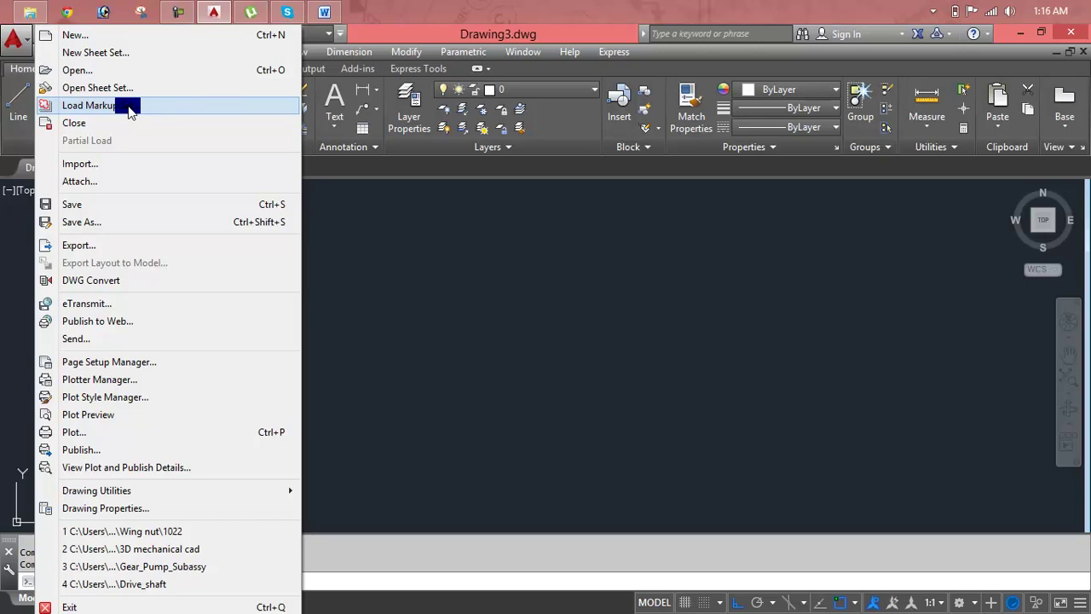
left_click(406, 51)
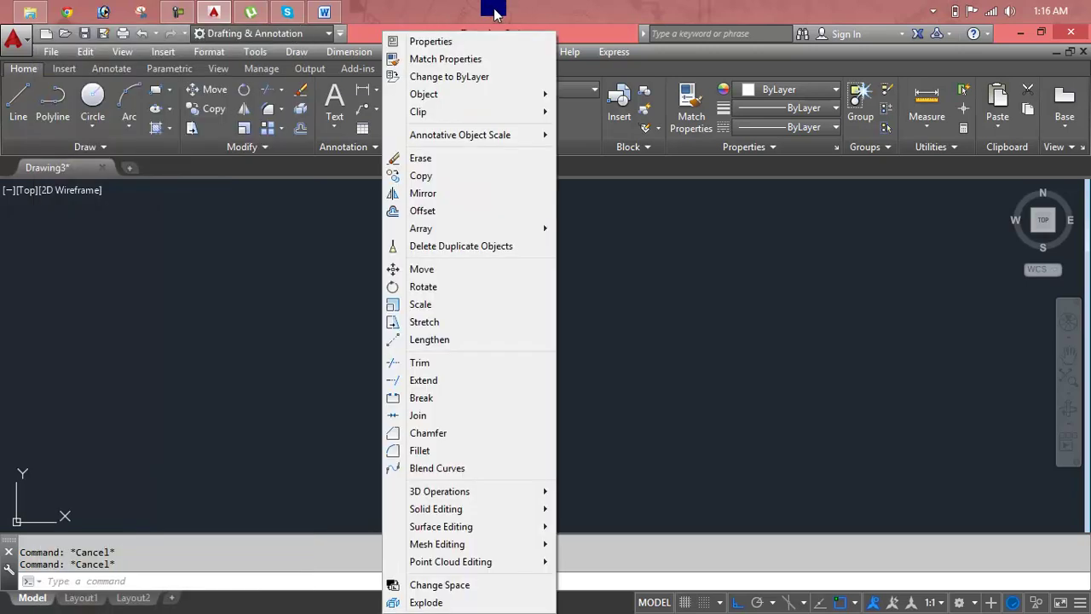
left_click(489, 12)
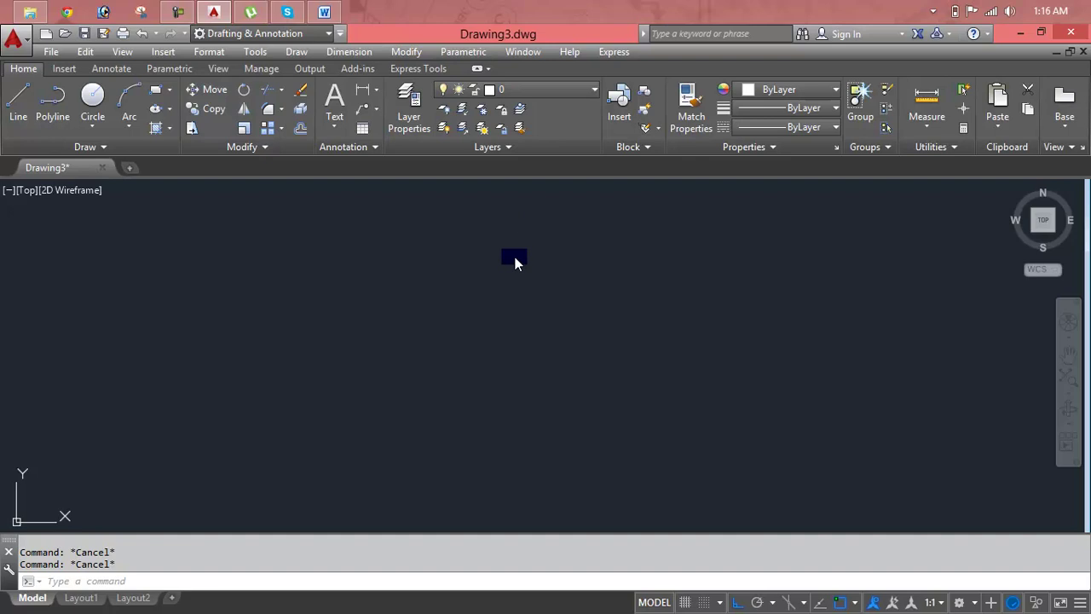